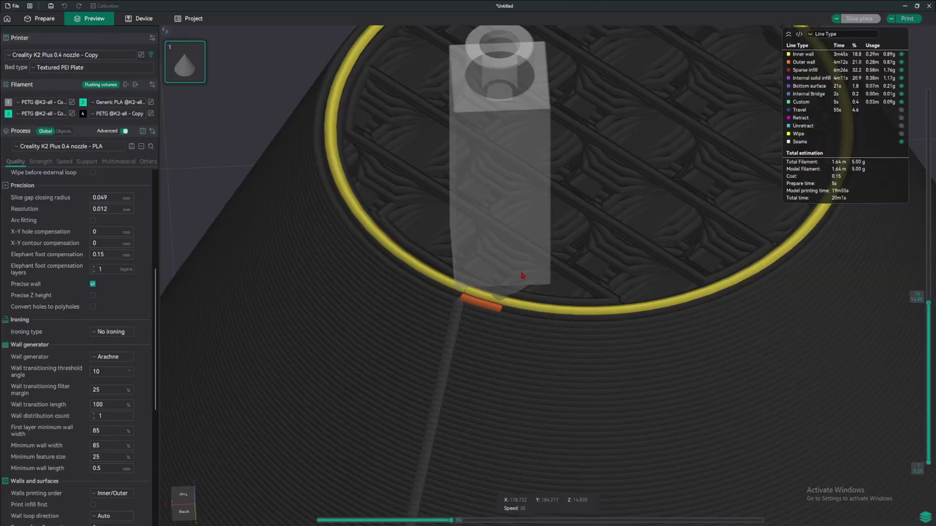
Step the move slider forward along the outer wall of the cone's top ring.
key(Right)
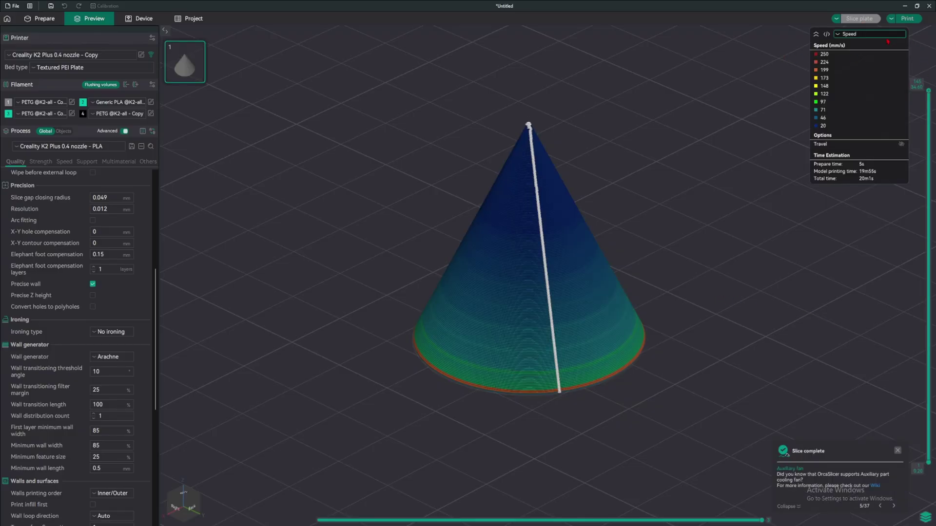
Colour the sliced preview by Line Type and toggle the seam line off and back on.
click(858, 34)
click(850, 41)
scroll(606, 140, up, 4)
drag(607, 140, 559, 173)
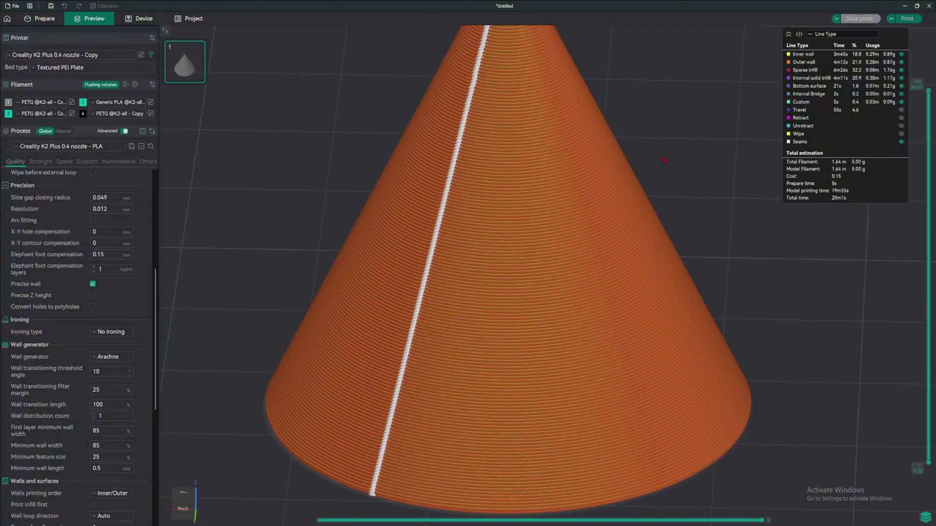
click(842, 142)
click(842, 142)
scroll(695, 147, down, 2)
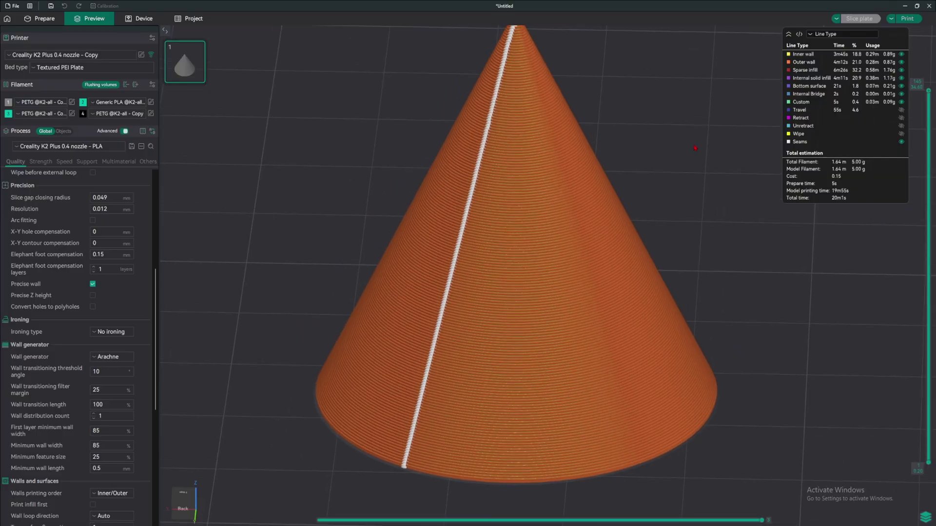
Scrub the move slider along the top layer's outer wall, then show layers up to 139.
key(Down)
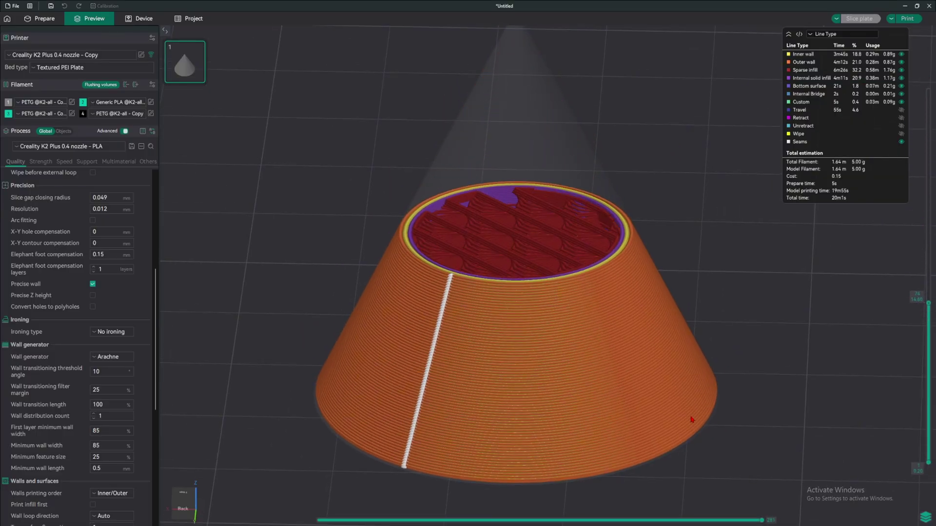
drag(670, 516, 556, 518)
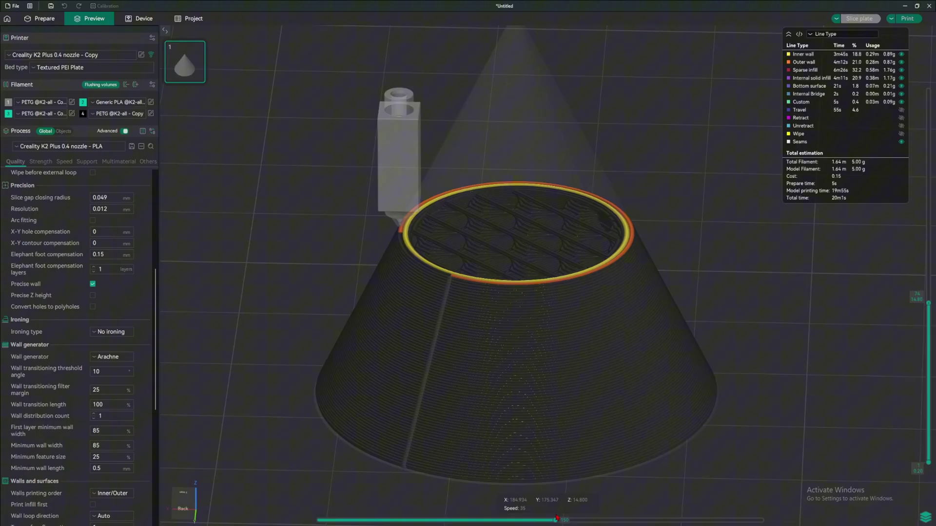
scroll(572, 412, up, 3)
key(Left)
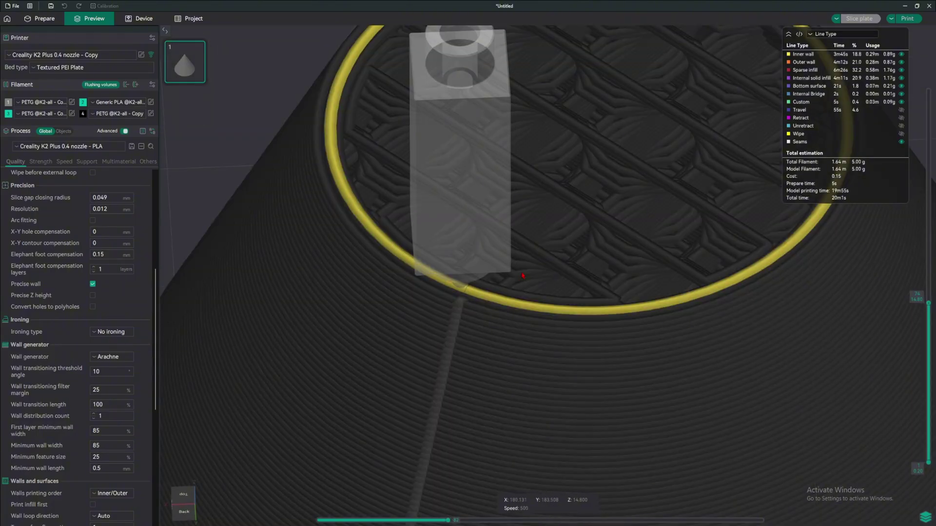
key(Right)
key(Right)
key(Right)
key(Right)
key(Right)
key(Right)
key(Right)
key(Right)
key(Right)
key(Right)
key(Right)
key(Right)
key(Right)
key(Right)
key(Right)
key(Right)
key(Right)
key(Right)
key(Right)
key(Right)
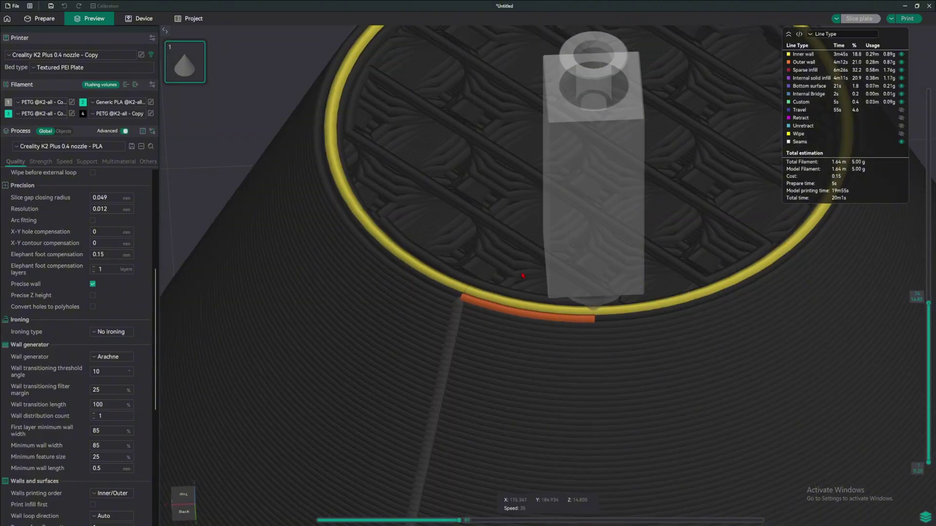
key(Right)
key(Right)
key(Right)
key(Right)
key(Right)
key(Right)
key(Right)
key(Right)
key(Right)
key(Right)
key(Right)
key(Right)
key(Right)
key(Right)
key(Right)
key(Right)
key(Right)
key(Right)
key(Right)
key(Right)
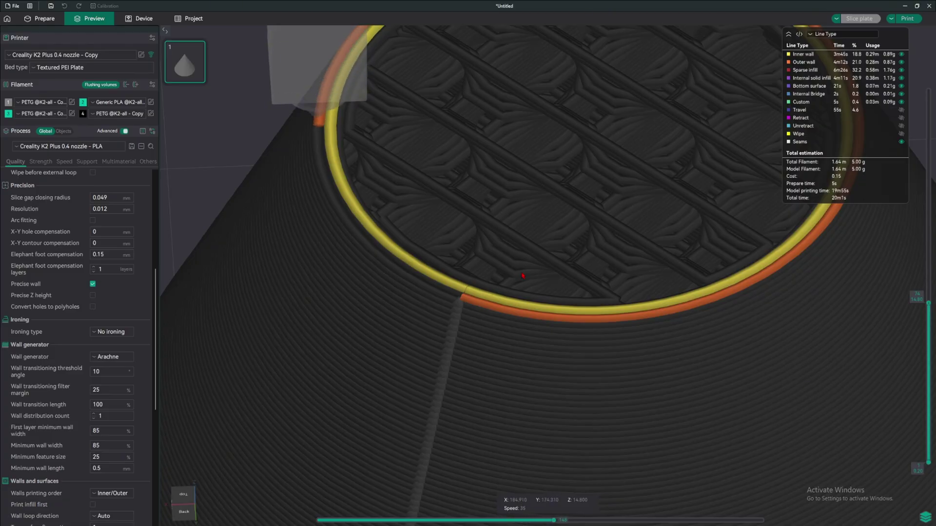
key(Right)
key(Right)
key(Right)
key(Right)
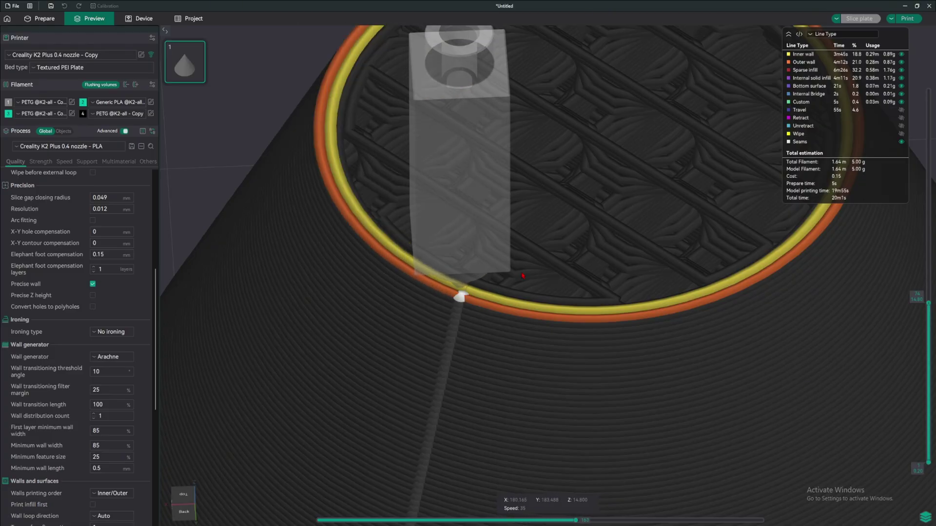
drag(928, 302, 927, 91)
scroll(577, 97, down, 10)
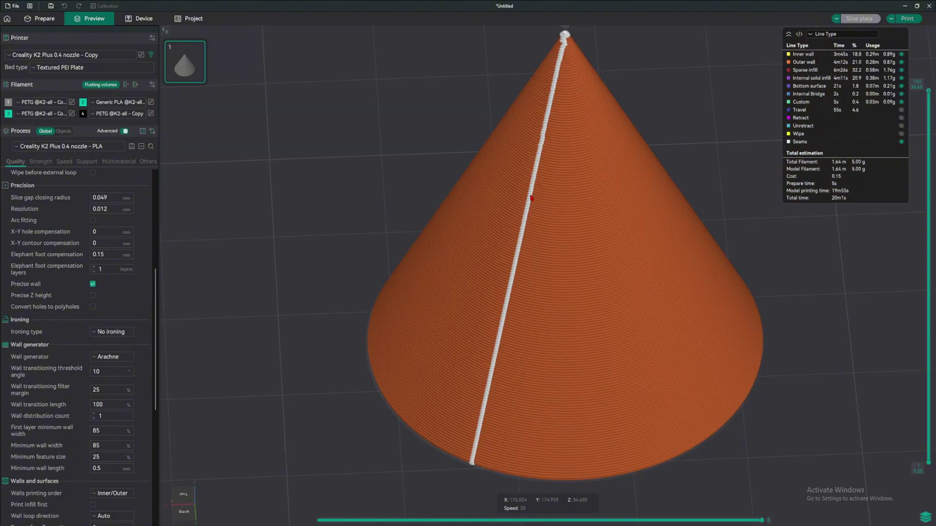
Set the seam gap to 10 mm and re-slice the cone.
drag(531, 198, 560, 273)
scroll(15, 182, up, 5)
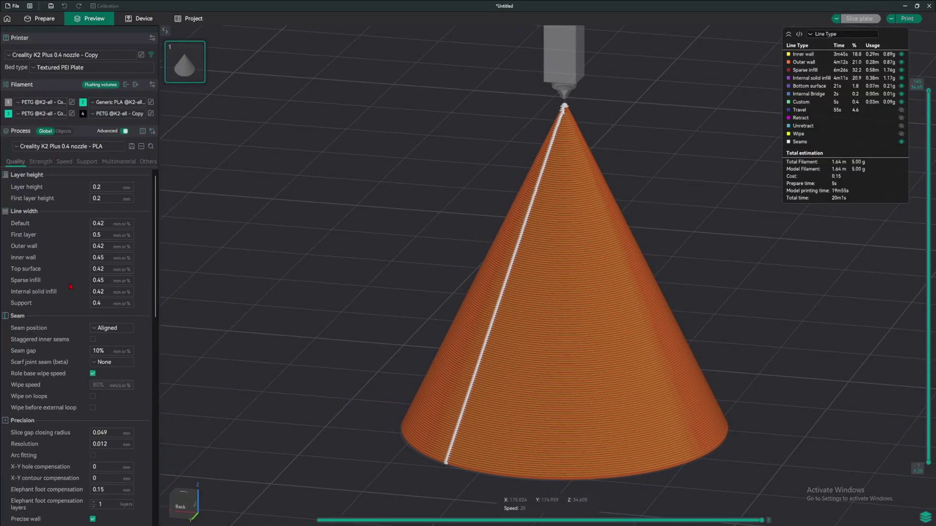
scroll(71, 287, down, 1)
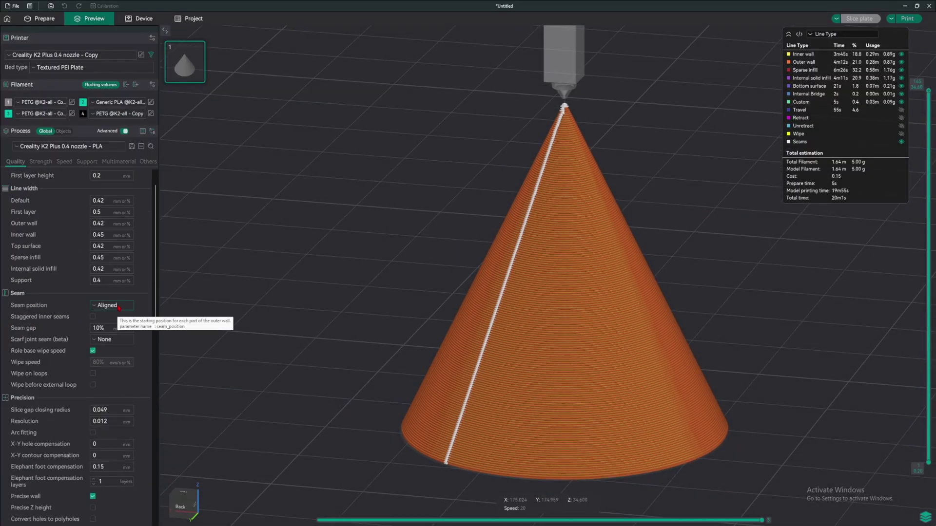
click(106, 331)
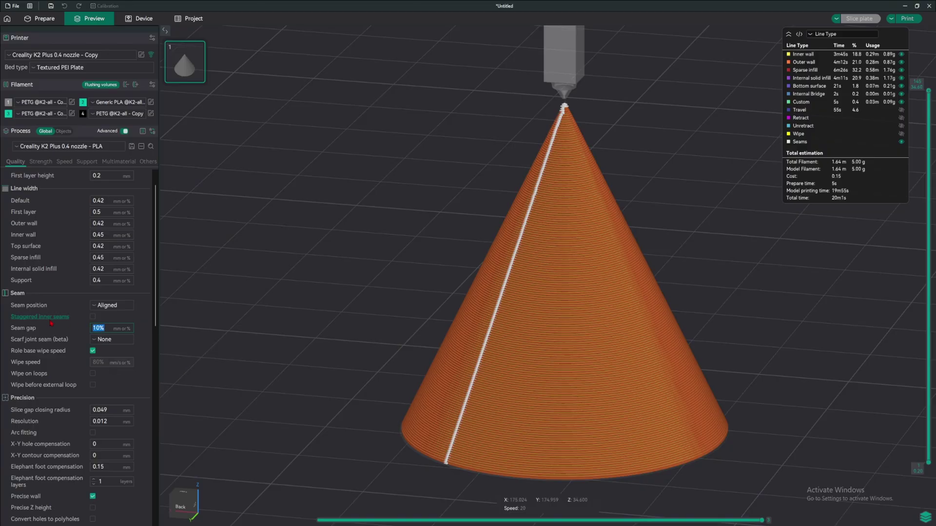
text(10)
key(Return)
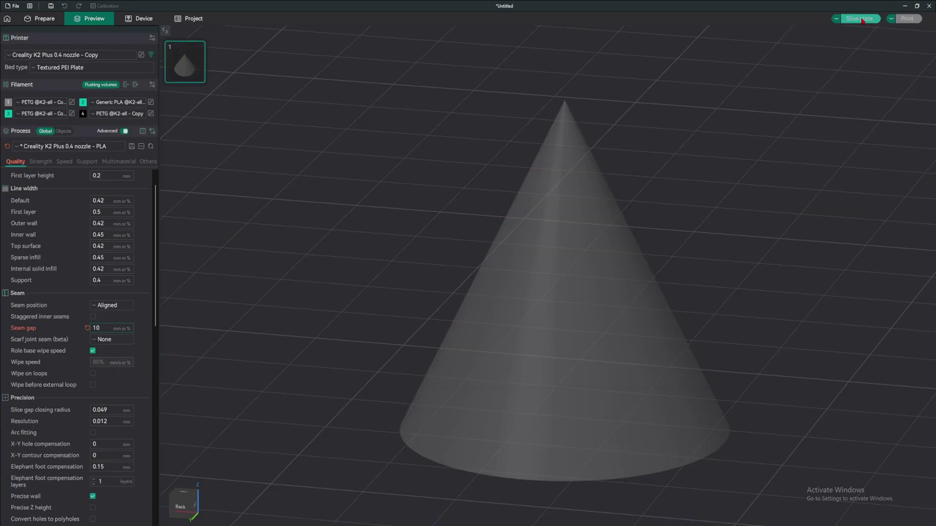
click(860, 19)
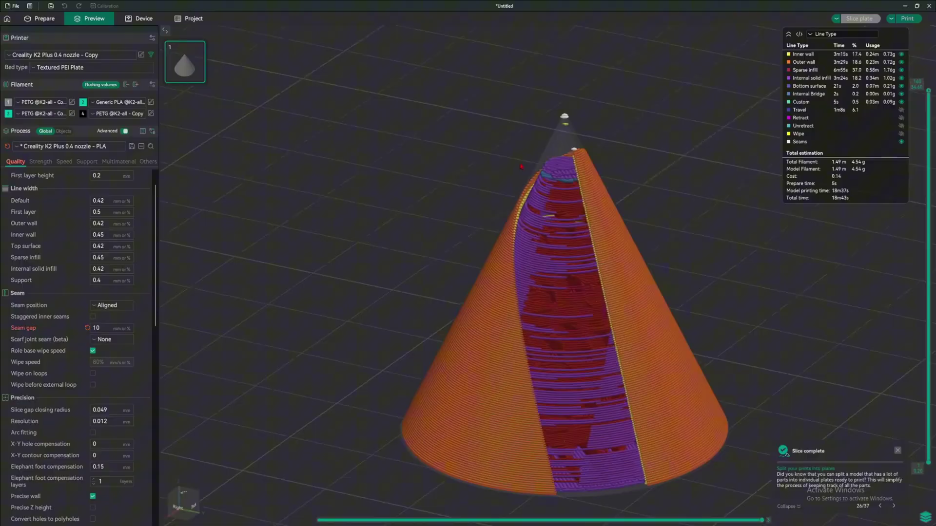
Inspect the seam with layers cut to 151, then reset the seam gap to 10%.
drag(521, 168, 409, 197)
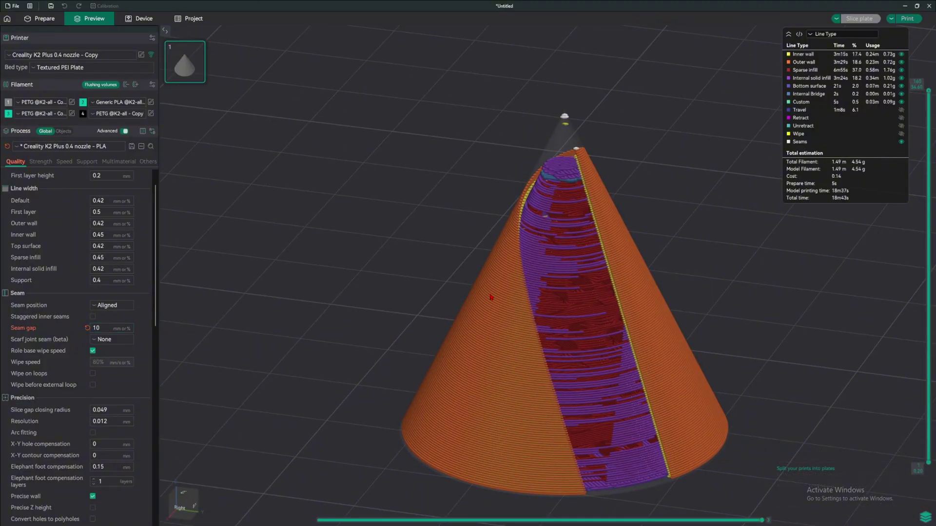
drag(432, 296, 574, 290)
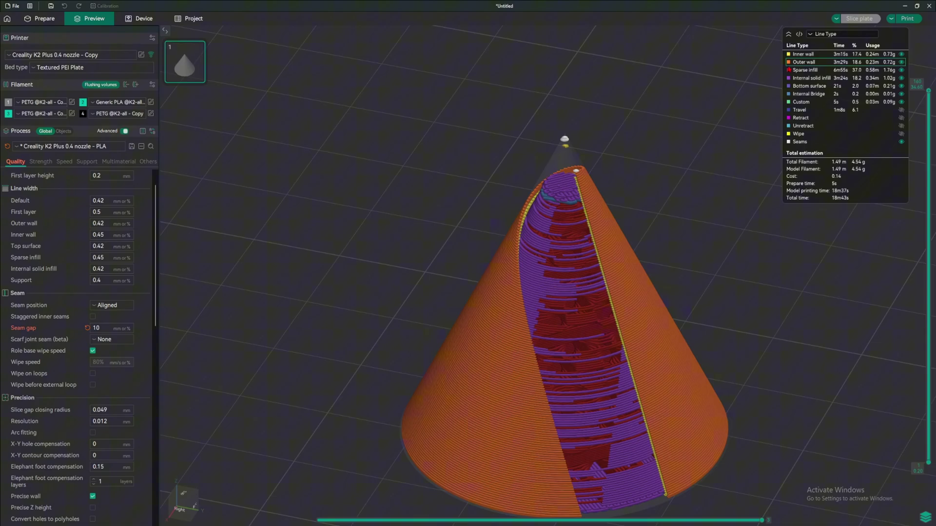
drag(928, 91, 918, 66)
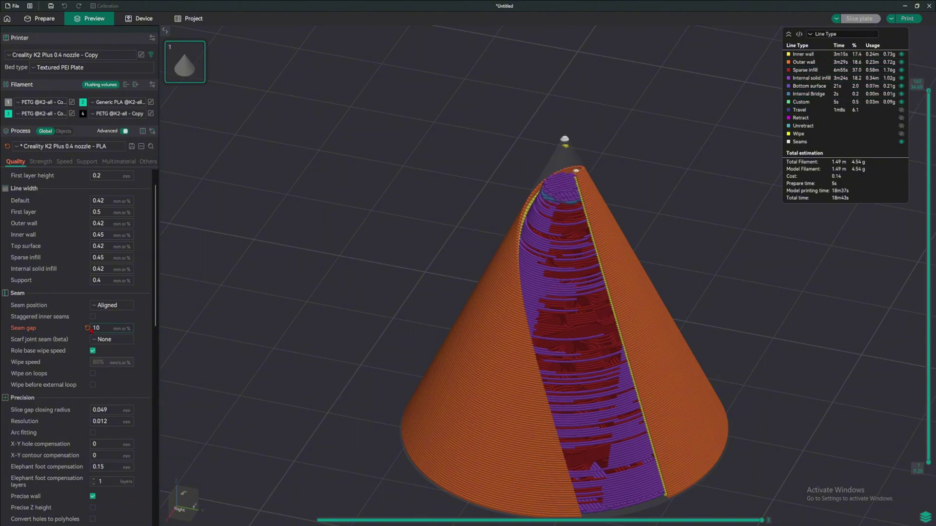
click(88, 328)
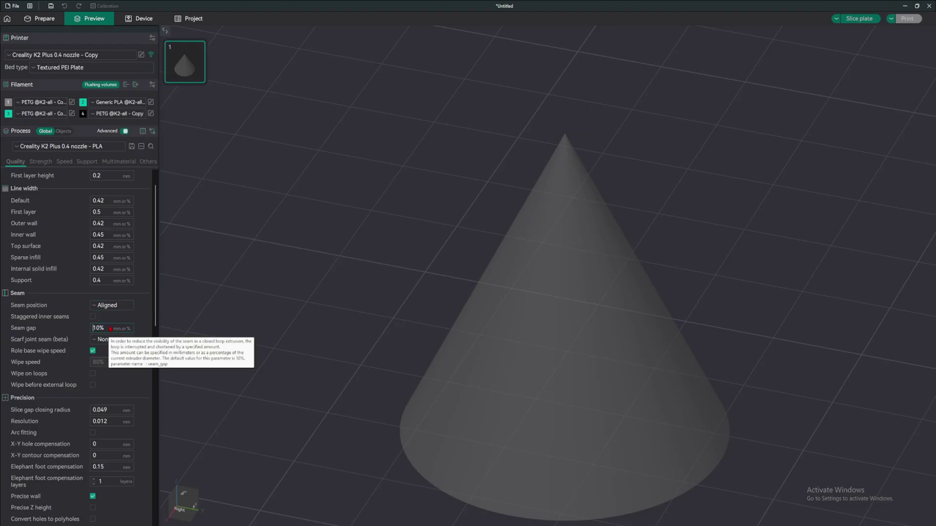
Turn on staggered inner seams and set the seam gap to 35%.
scroll(65, 319, down, 1)
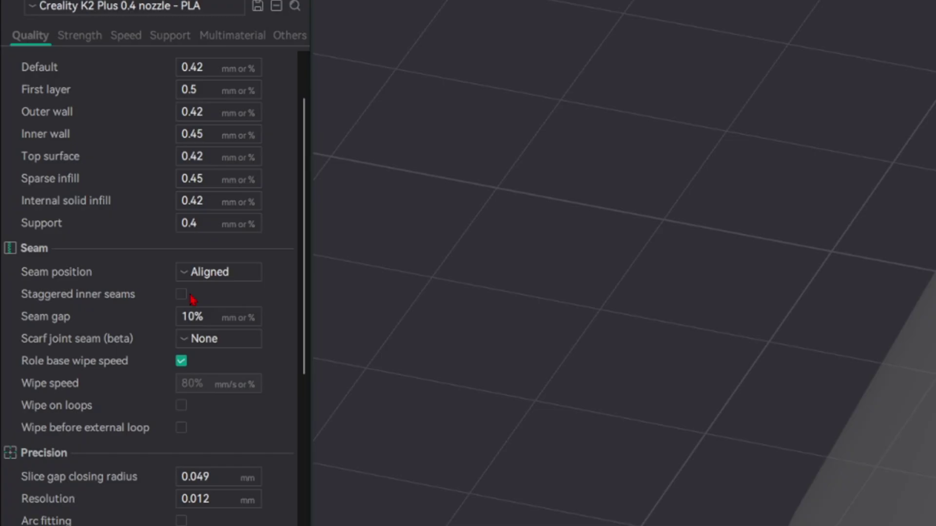
mouse_move(185, 299)
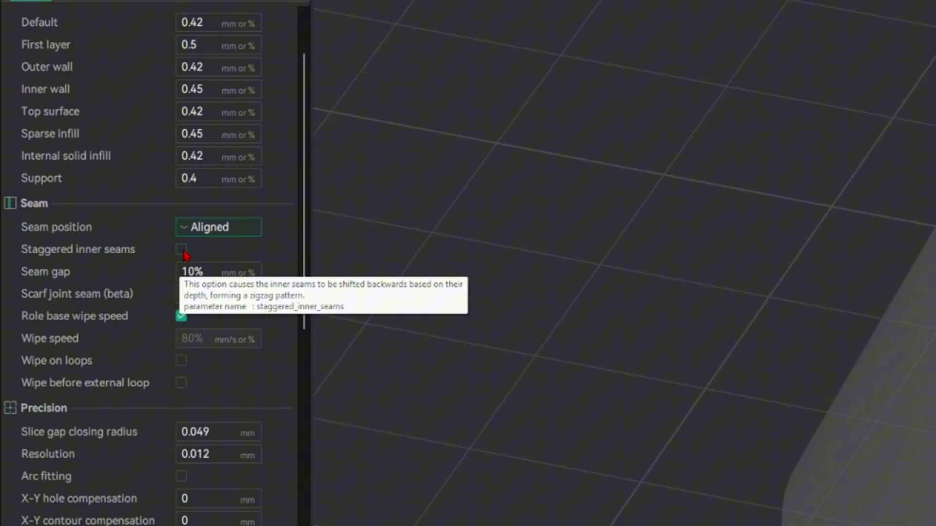
click(182, 250)
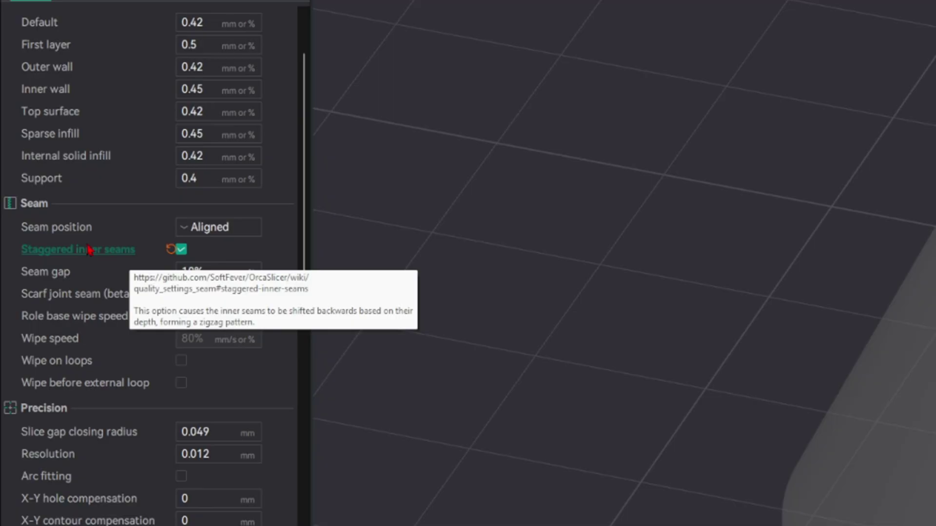
key(Tab)
text(35)
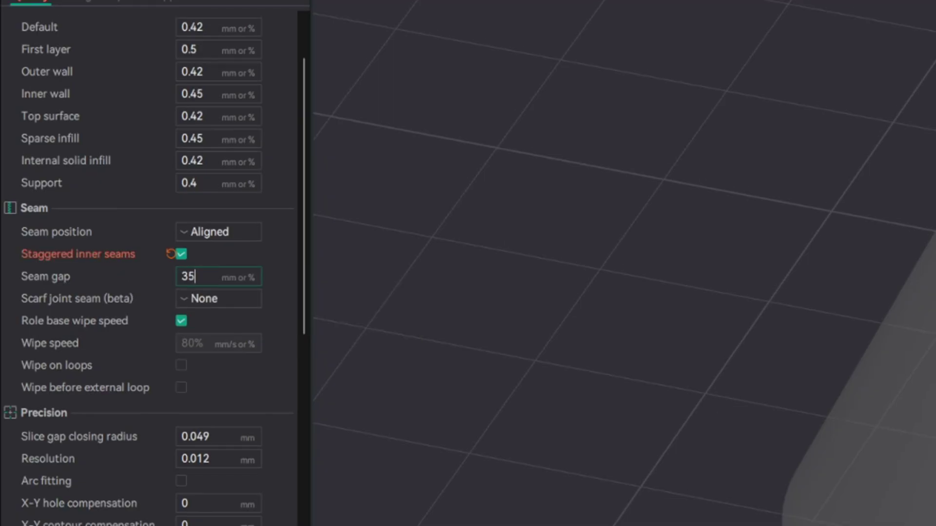
text(%)
key(Return)
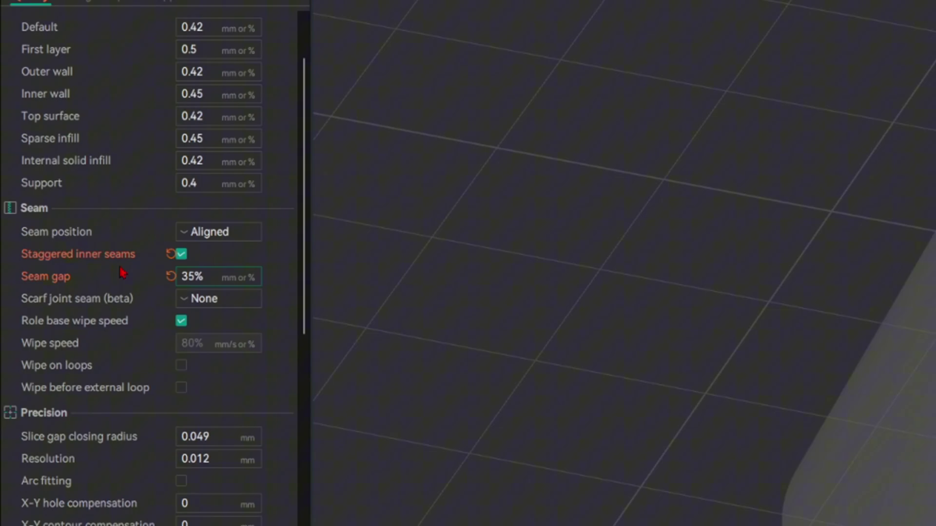
Set Scarf joint seam (beta) to Contour.
mouse_move(216, 281)
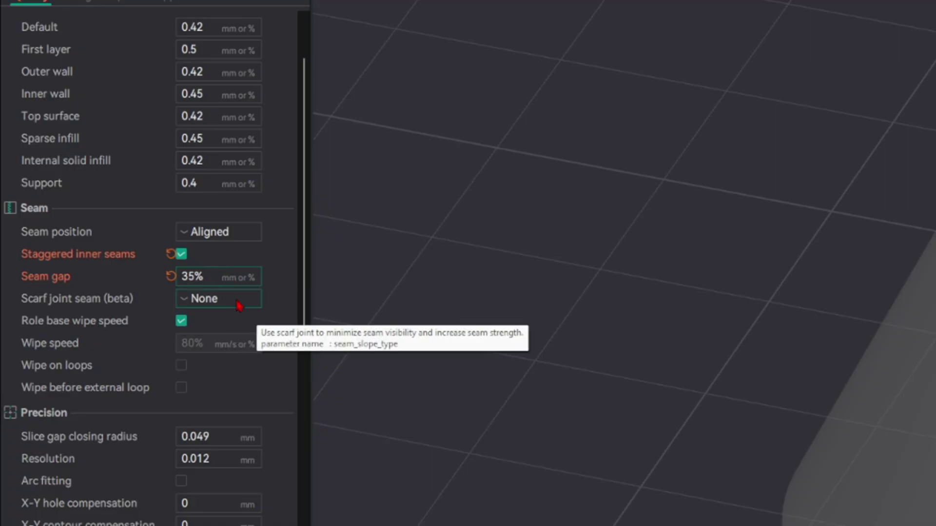
click(239, 306)
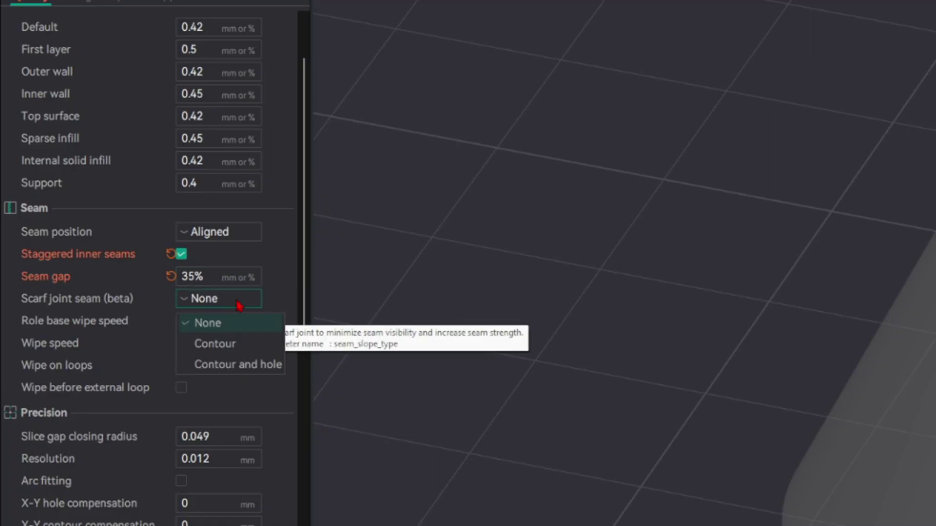
click(246, 343)
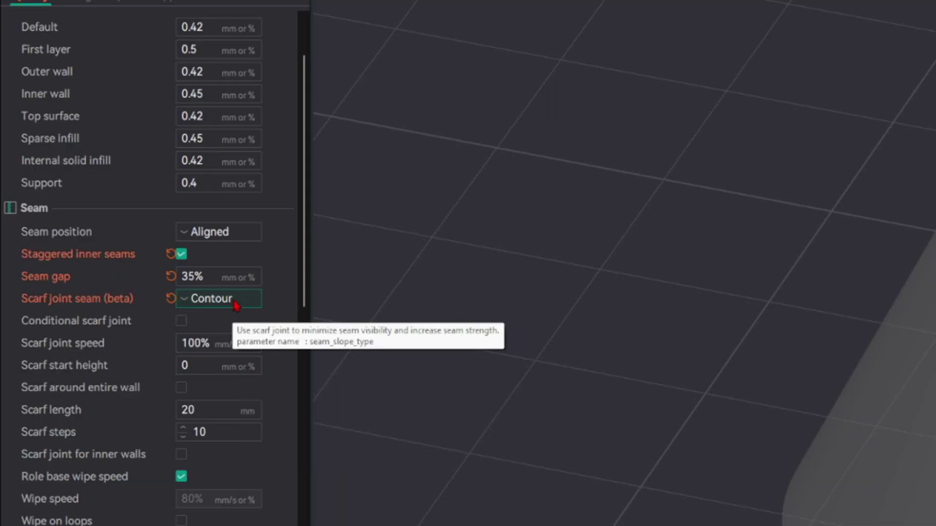
mouse_move(84, 354)
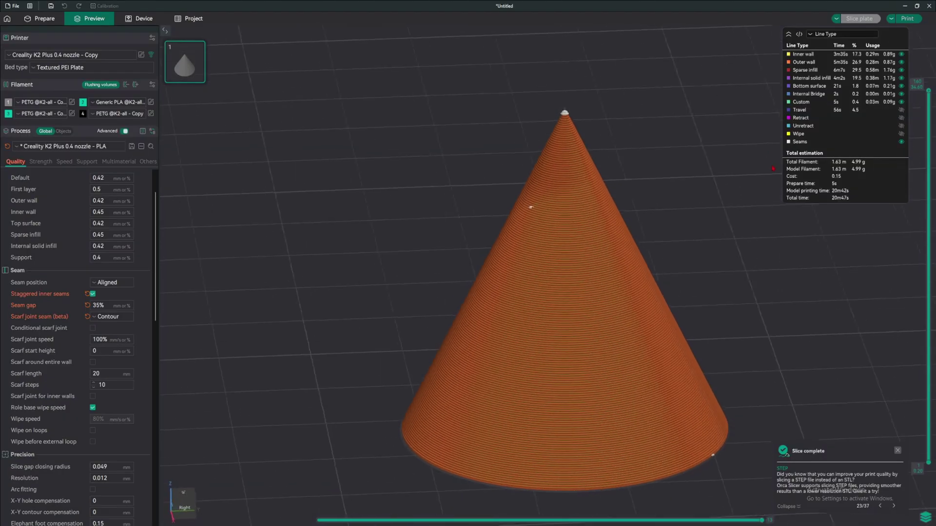
Lower the visible layers to mid-height and play the top layer's moves partway along the wall.
drag(757, 167, 726, 165)
scroll(585, 209, up, 8)
key(Down)
key(Down)
key(Down)
key(Down)
key(Down)
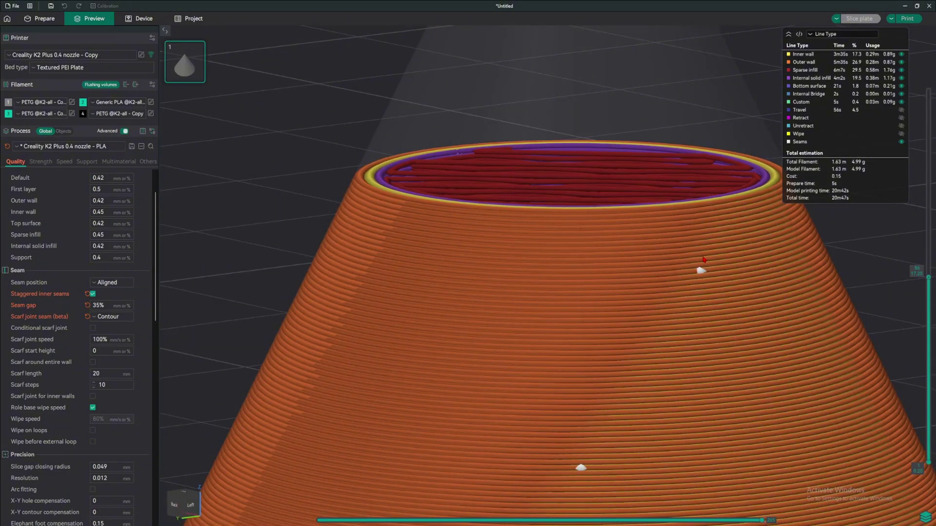
mouse_move(703, 259)
mouse_down()
mouse_move(633, 263)
mouse_move(687, 262)
mouse_up()
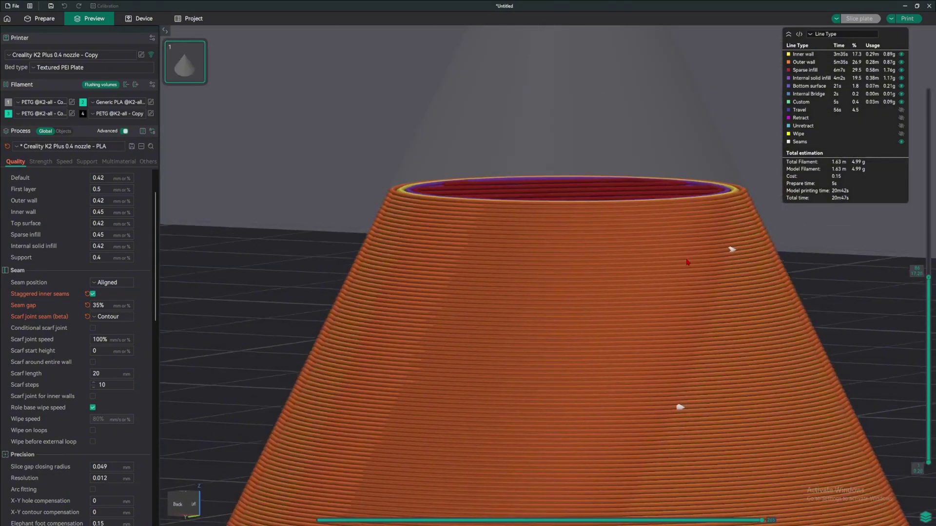
scroll(687, 262, down, 5)
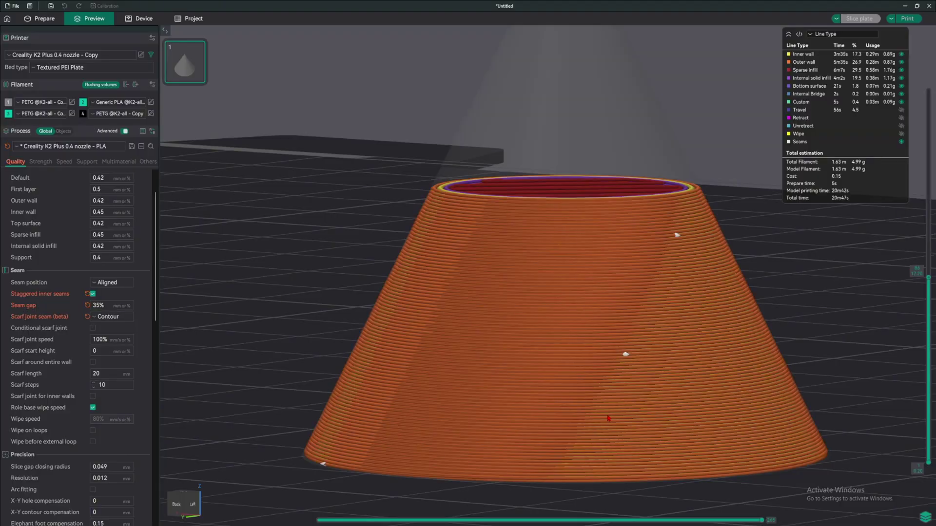
scroll(676, 218, up, 5)
drag(676, 218, 646, 432)
drag(762, 519, 460, 323)
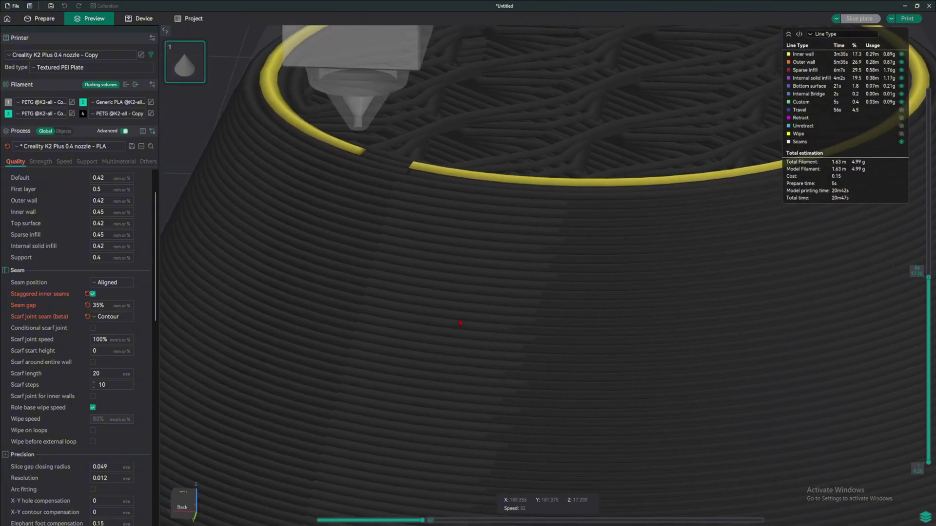
Zoom in over the seam and step the playback along the scarf-jointed outer wall.
scroll(488, 343, up, 5)
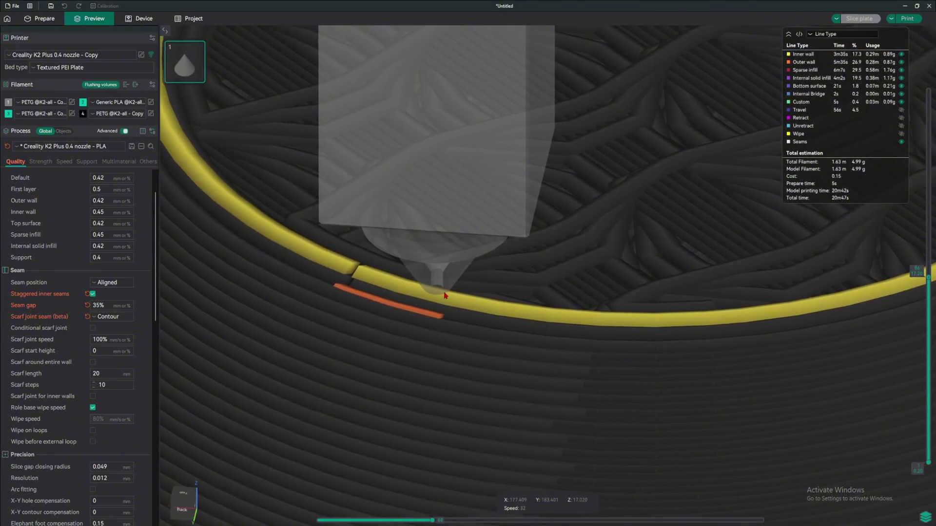
scroll(476, 291, up, 2)
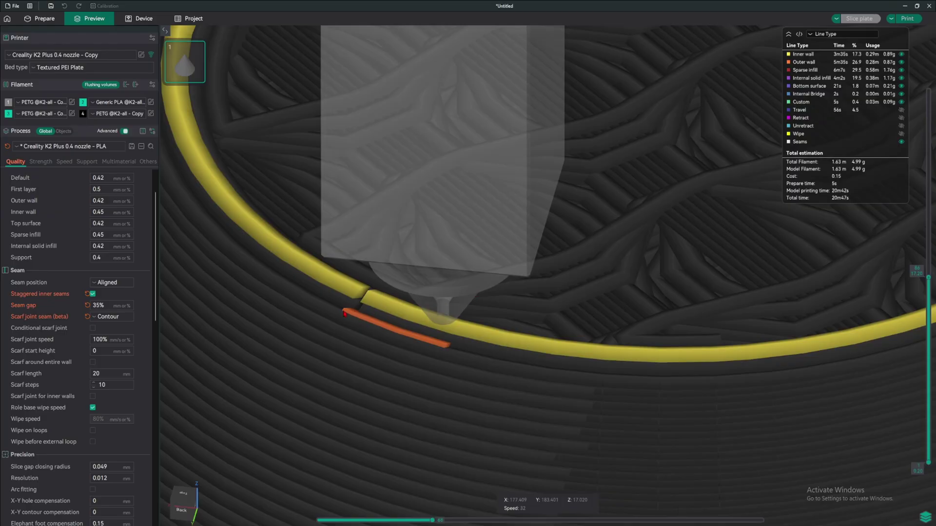
drag(343, 313, 419, 317)
scroll(453, 320, up, 4)
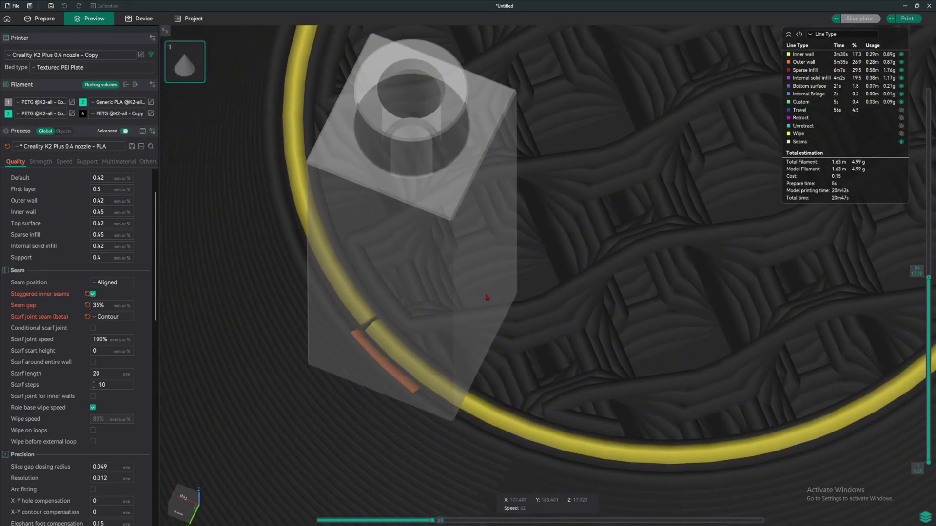
right_drag(486, 297, 484, 229)
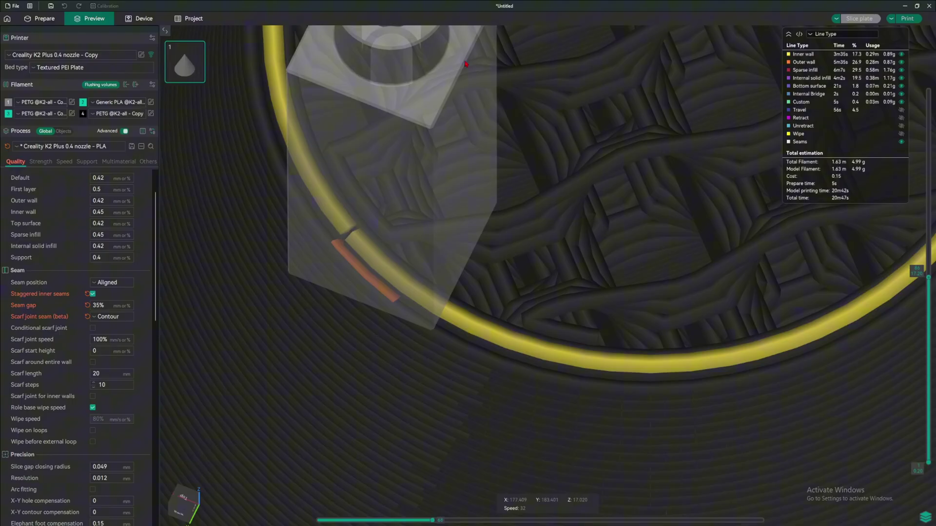
right_drag(543, 268, 434, 164)
key(Right)
key(Right)
key(Right)
key(Right)
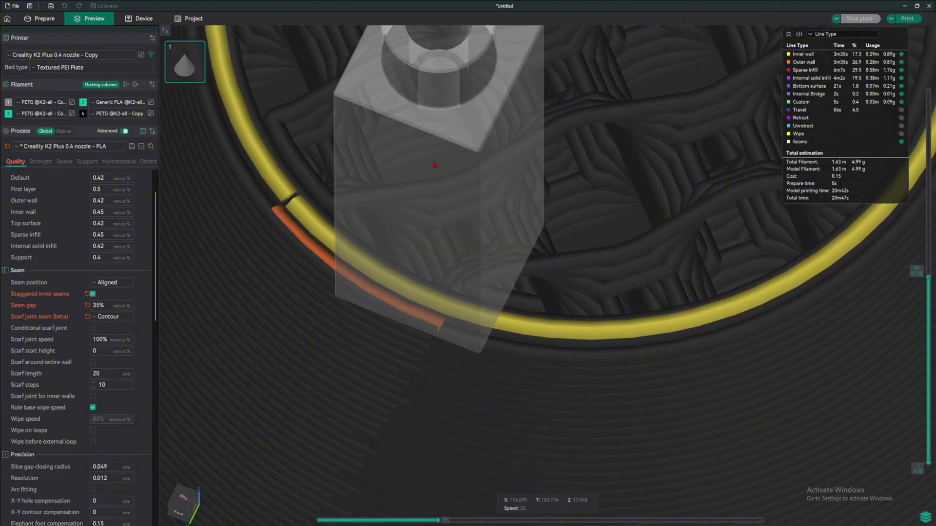
drag(436, 261, 477, 321)
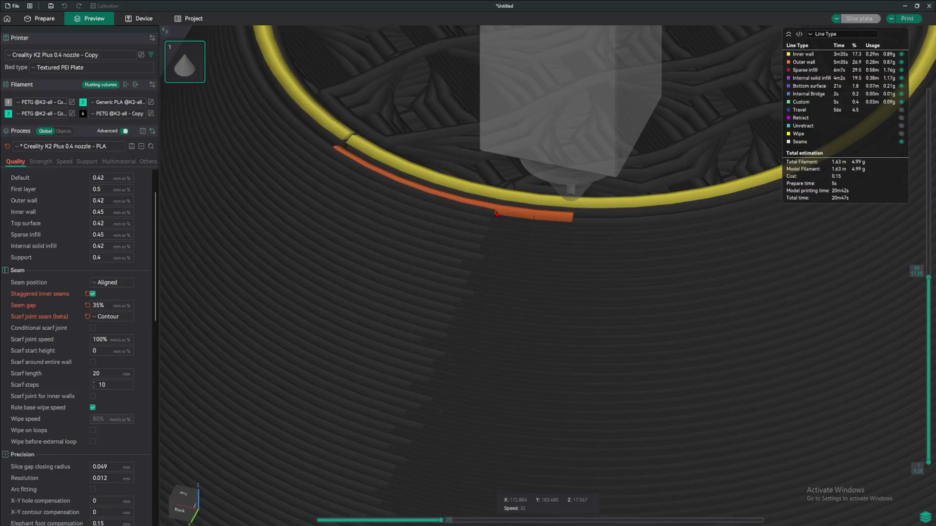
scroll(525, 227, down, 3)
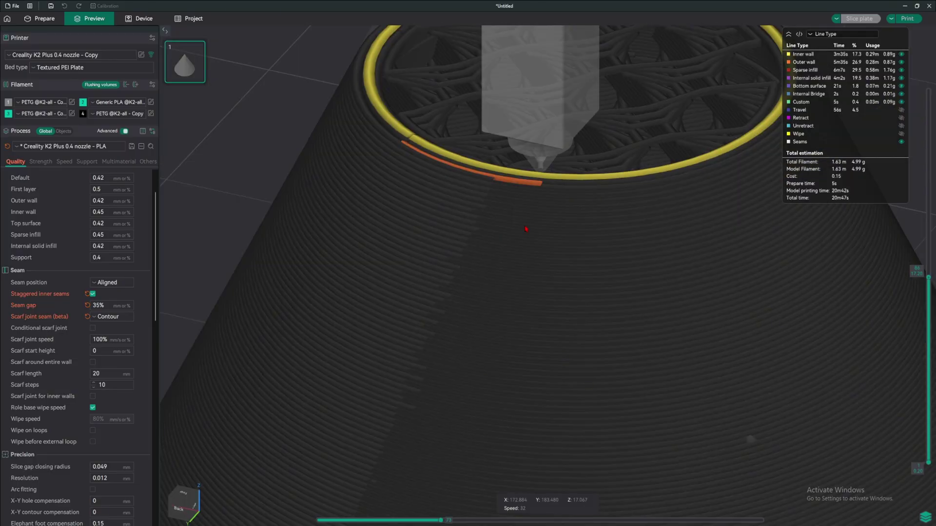
key(Right)
key(Right)
key(Right)
key(Right)
key(Right)
key(Right)
key(Right)
key(Right)
key(Right)
key(Right)
key(Right)
key(Right)
scroll(528, 226, down, 3)
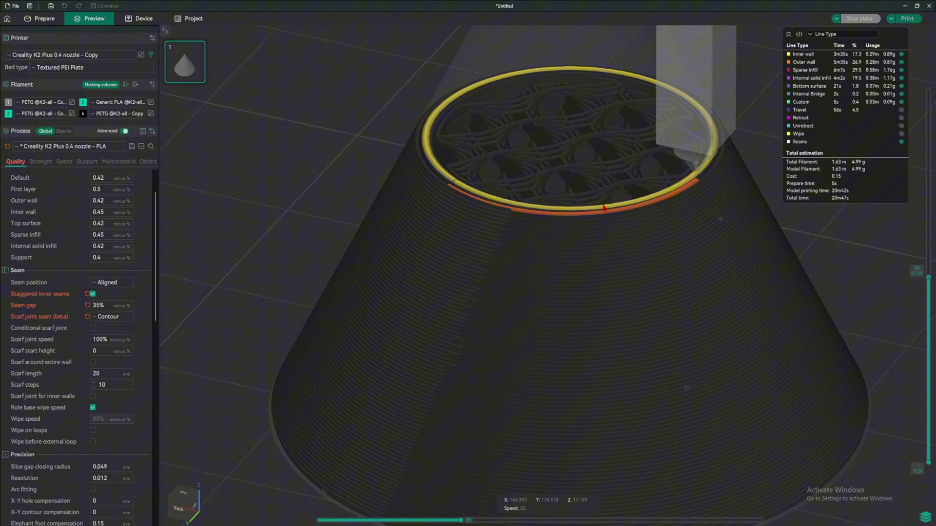
mouse_move(529, 226)
mouse_down()
mouse_move(482, 224)
mouse_move(542, 221)
mouse_up()
key(Right)
key(Right)
key(Right)
key(Right)
key(Right)
key(Right)
key(Right)
key(Right)
key(Right)
key(Right)
key(Right)
key(Right)
key(Right)
key(Right)
key(Right)
key(Right)
key(Right)
key(Right)
key(Right)
key(Right)
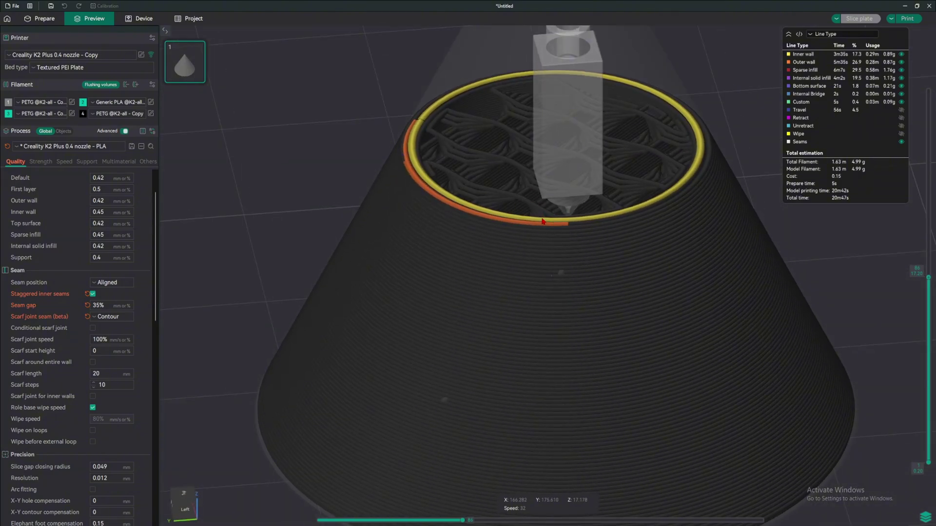
key(Right)
key(Right)
key(Right)
key(Right)
key(Right)
key(Right)
key(Right)
key(Right)
key(Right)
key(Right)
key(Right)
key(Right)
key(Right)
key(Right)
key(Right)
key(Right)
key(Right)
key(Right)
key(Right)
key(Right)
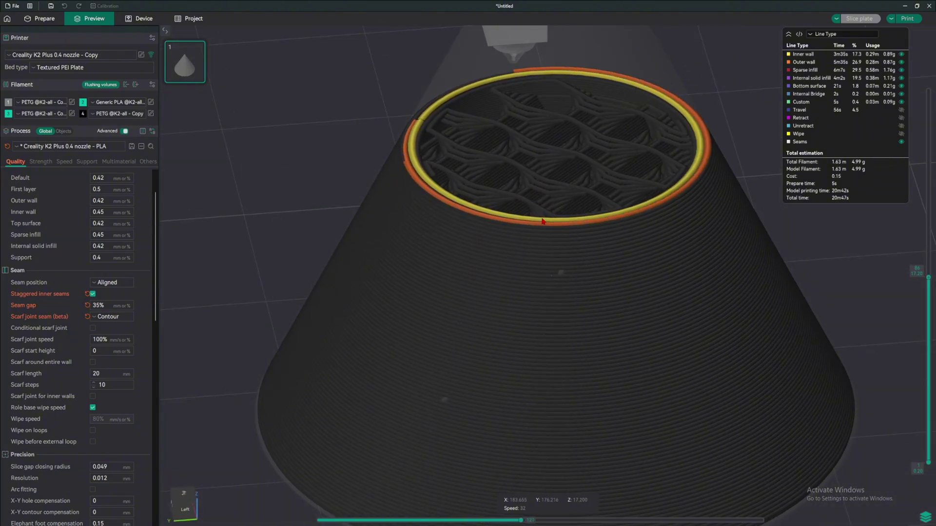
Continue stepping the playback around the top ring past the end of the seam.
drag(542, 221, 516, 226)
scroll(516, 226, up, 3)
drag(548, 419, 550, 454)
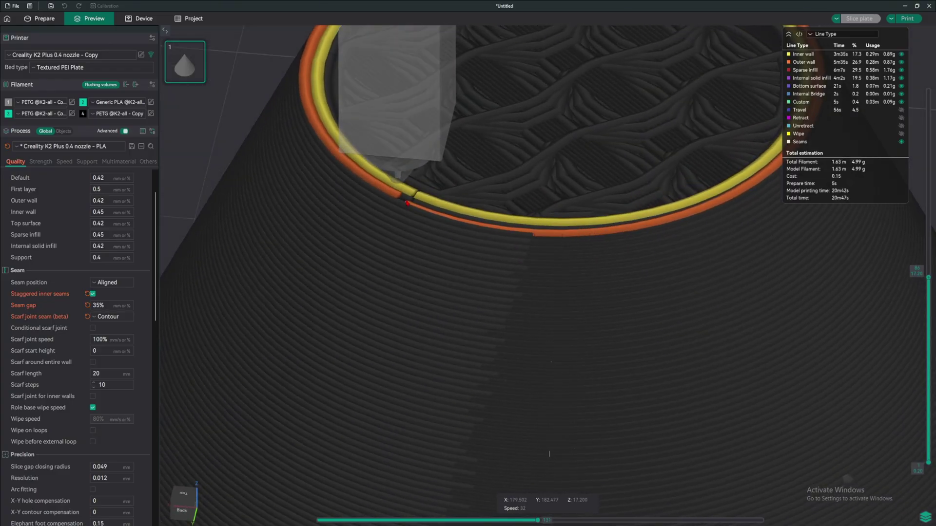
key(Right)
key(Right)
right_drag(499, 215, 505, 168)
key(Right)
key(Right)
key(Right)
key(Right)
key(Right)
key(Right)
key(Right)
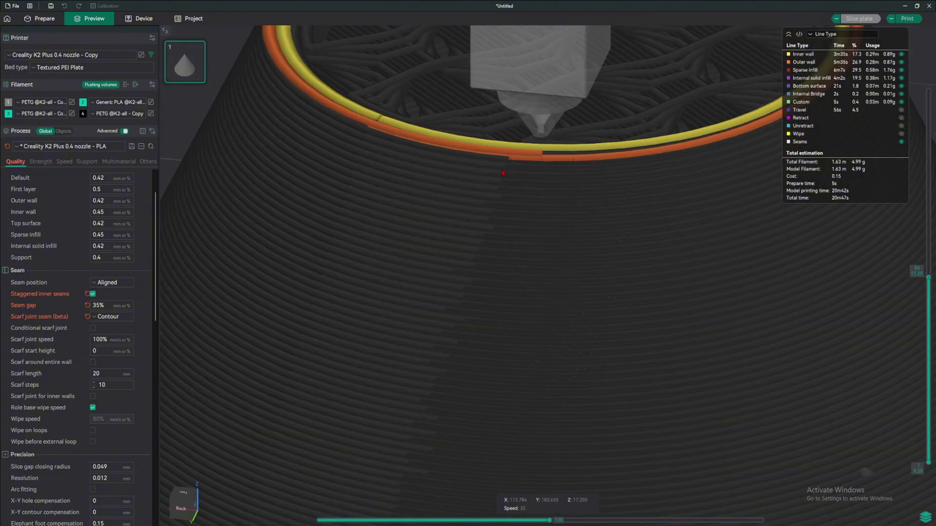
key(Right)
key(Right)
key(Right)
key(Right)
key(Right)
key(Right)
key(Right)
key(Right)
key(Right)
key(Right)
key(Right)
key(Right)
key(Right)
key(Right)
key(Right)
key(Right)
key(Right)
key(Right)
key(Right)
key(Right)
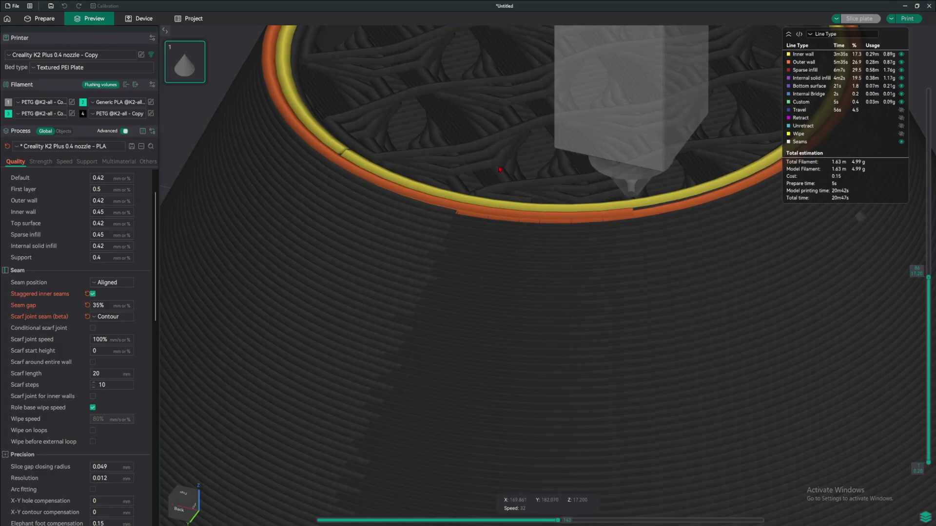
key(Right)
key(Right)
key(Right)
key(Right)
key(Right)
key(Right)
key(Right)
key(Right)
key(Right)
key(Right)
scroll(499, 169, down, 5)
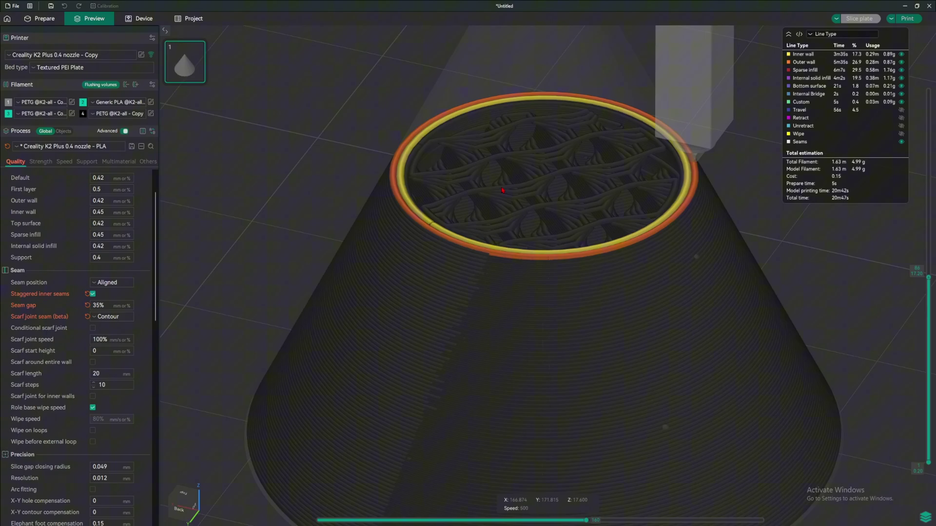
key(Right)
key(Right)
key(Right)
key(Right)
key(Right)
key(Right)
key(Right)
key(Right)
key(Right)
key(Right)
key(Right)
key(Right)
key(Right)
key(Right)
key(Right)
key(Right)
key(Right)
key(Right)
key(Right)
key(Right)
key(Right)
key(Right)
key(Right)
key(Right)
key(Right)
key(Right)
key(Right)
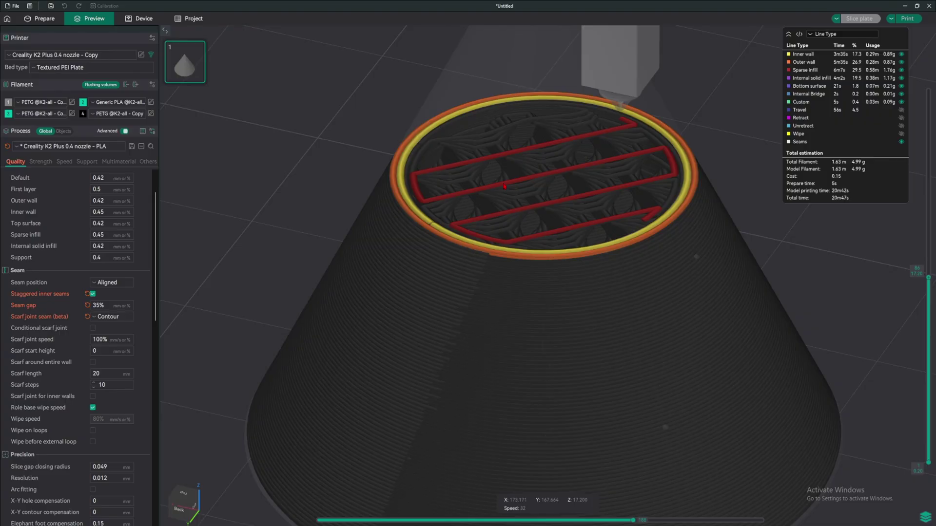
drag(536, 341, 536, 331)
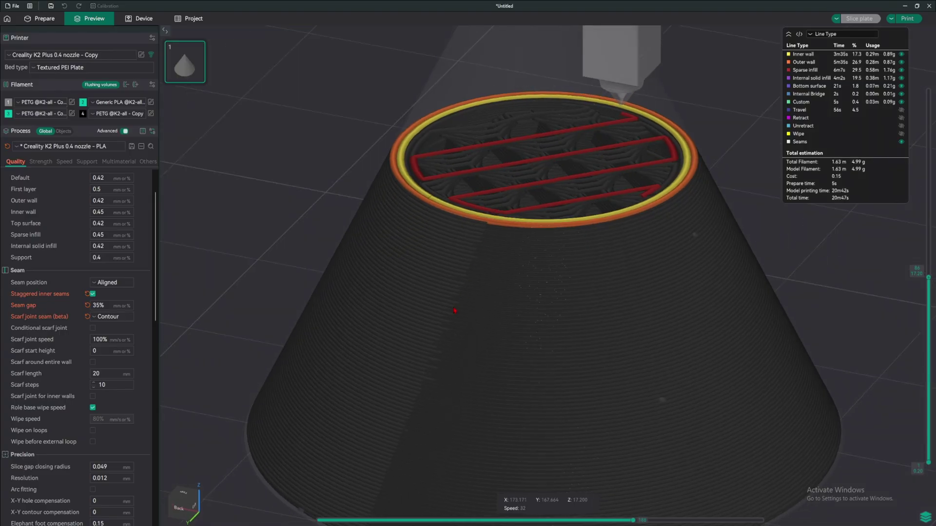
Set extrusion rate smoothing to 100, smoothing segment length to 5, applied only on external features.
scroll(140, 270, down, 3)
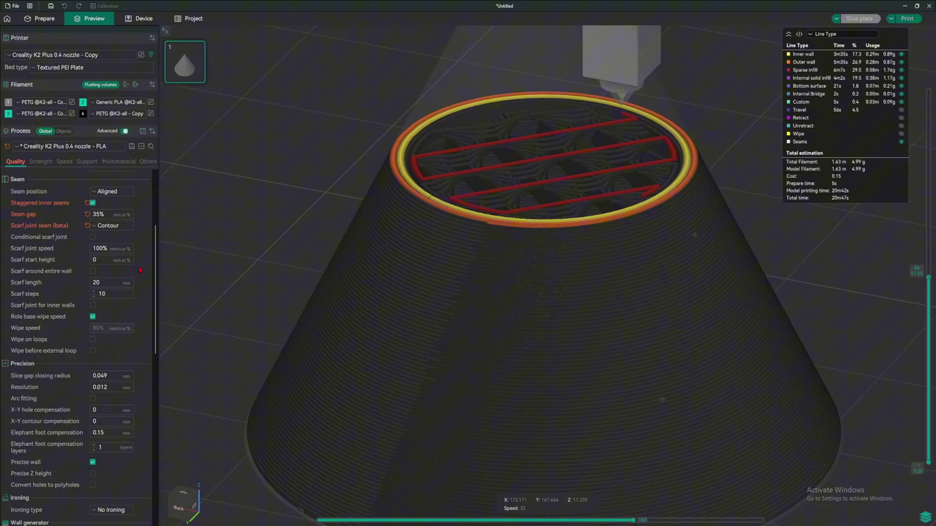
click(65, 162)
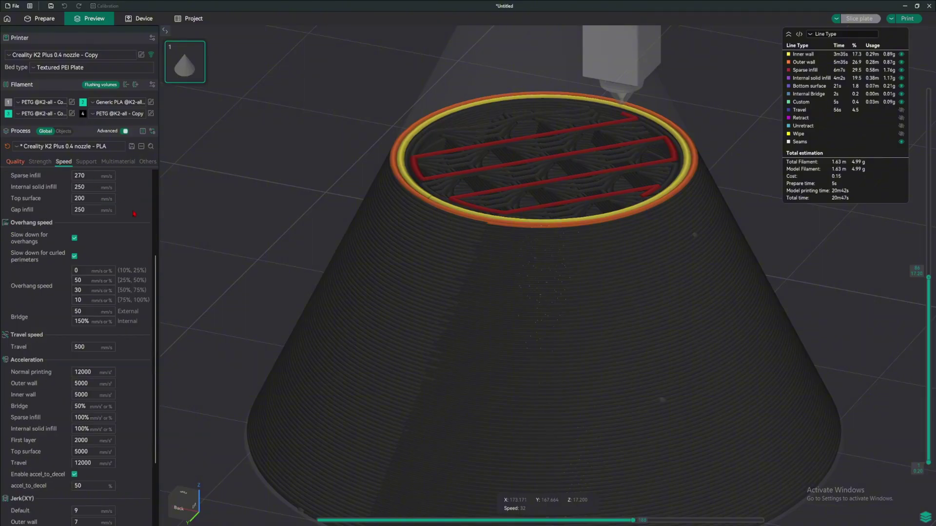
scroll(134, 214, down, 3)
mouse_move(29, 513)
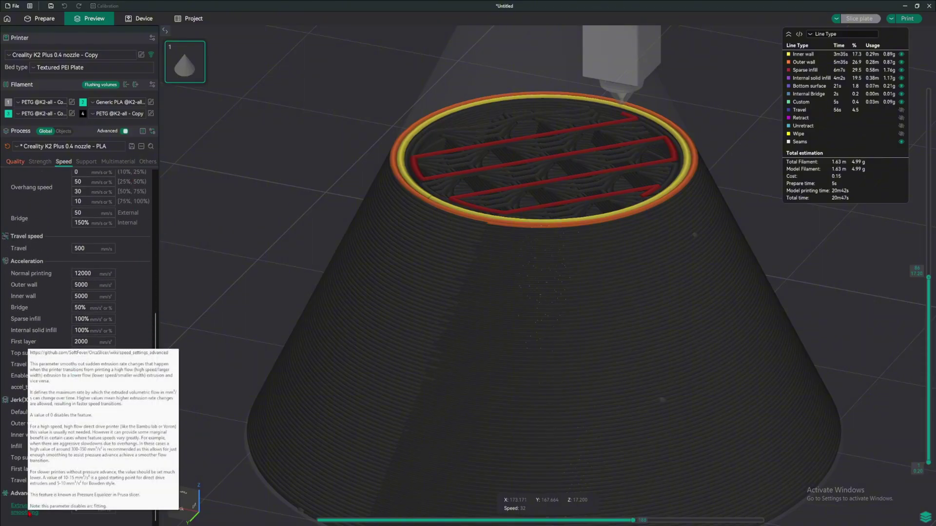
click(77, 508)
text(100)
key(Return)
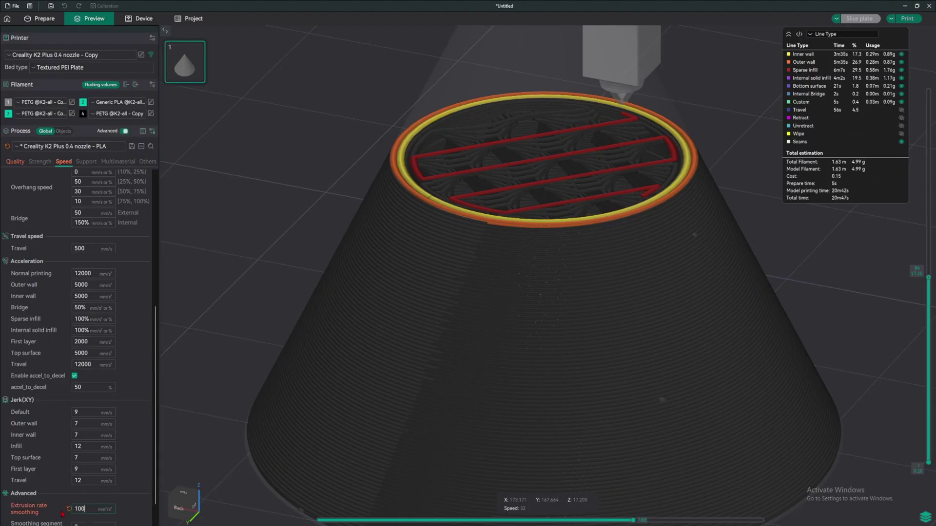
mouse_move(37, 479)
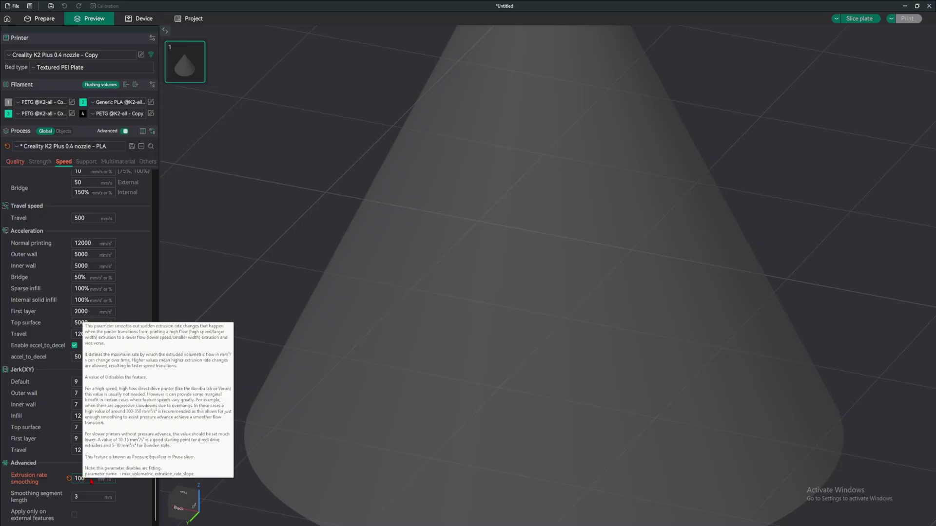
key(Tab)
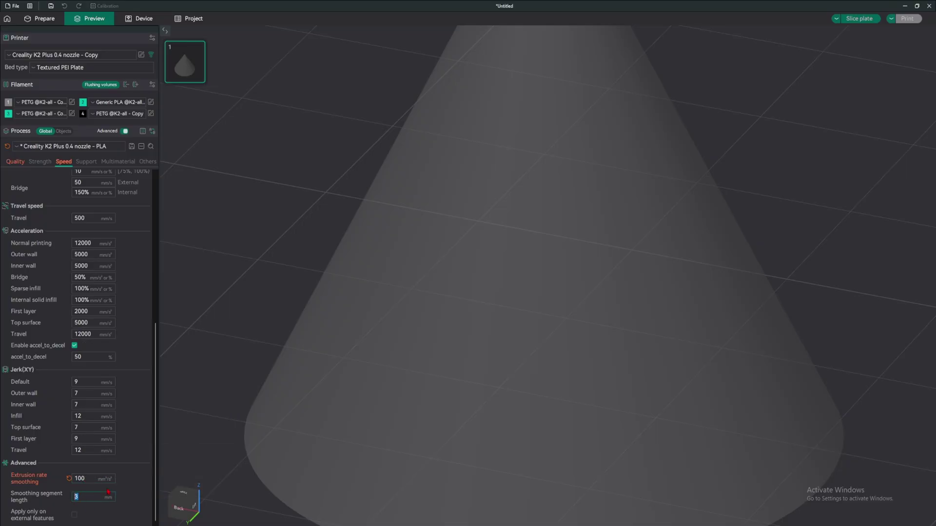
text(5)
click(74, 516)
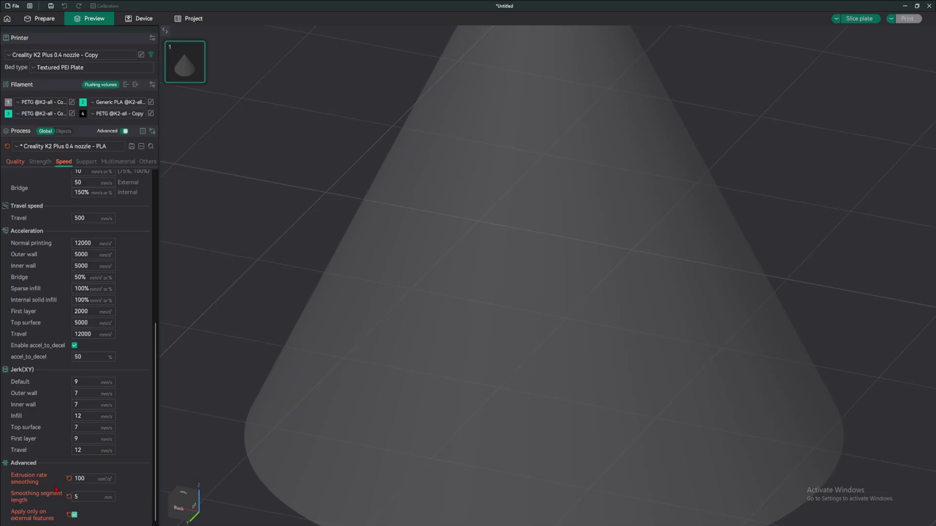
click(15, 162)
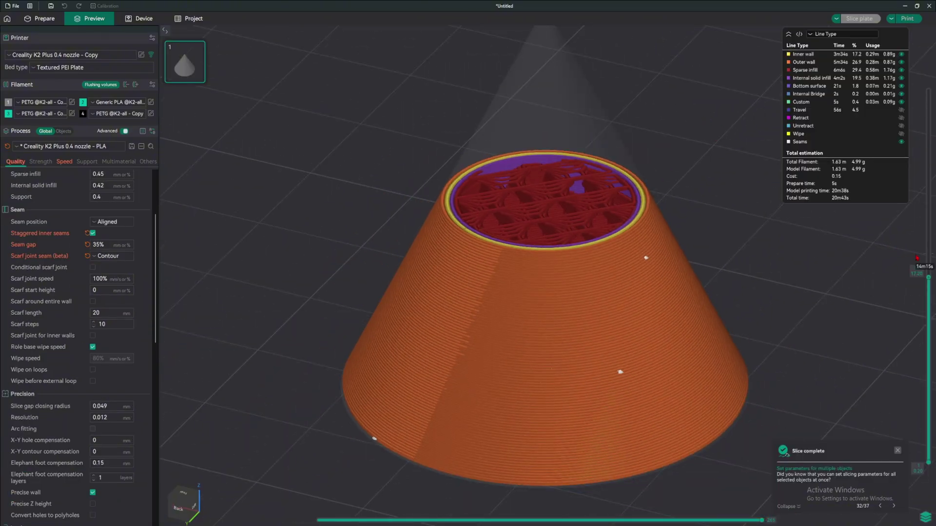
Colour the preview by Speed, show all layers, and orbit to inspect the cone's walls.
drag(928, 278, 927, 341)
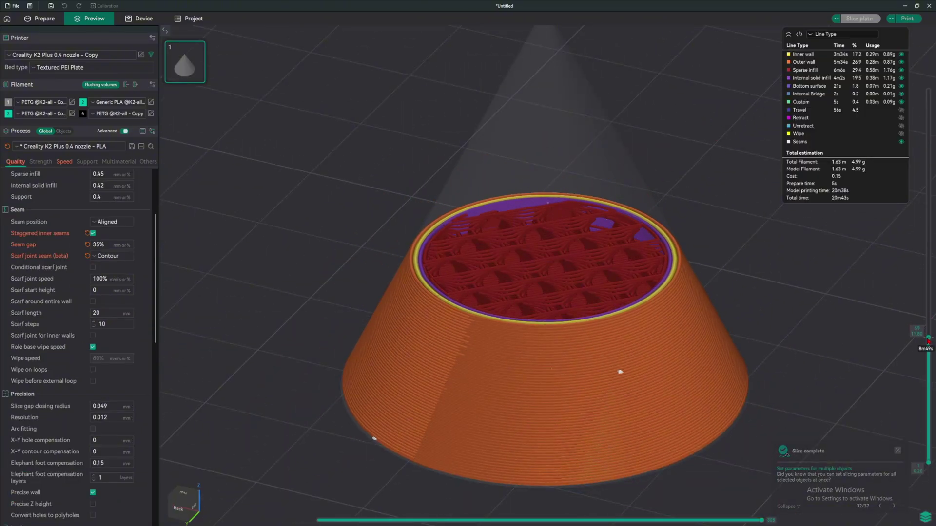
click(64, 161)
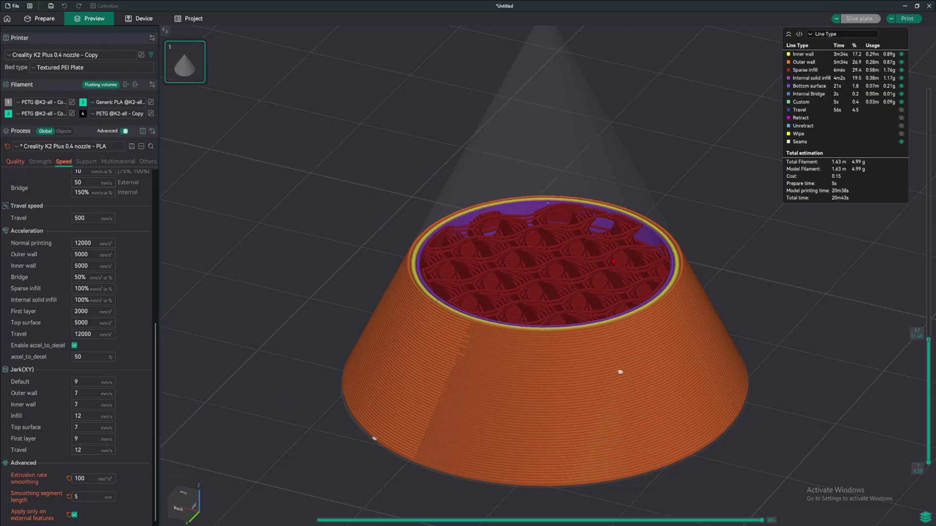
click(827, 35)
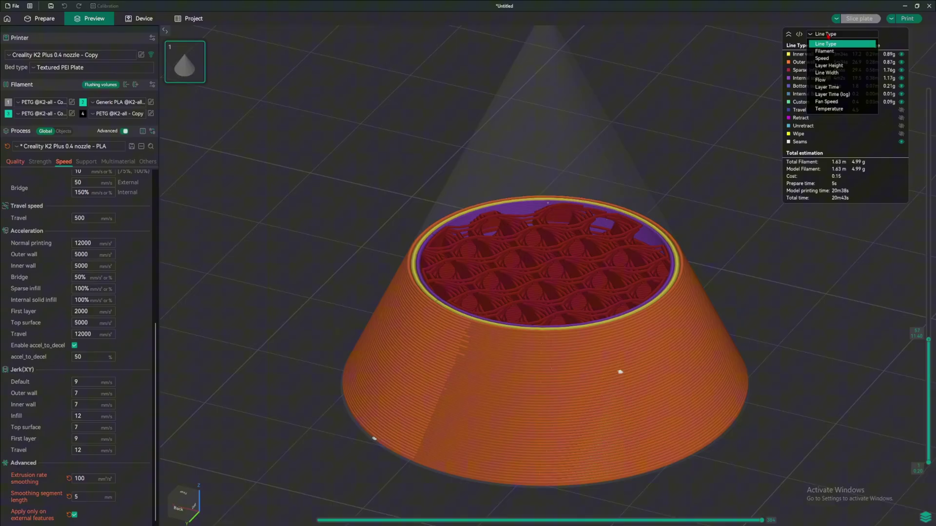
click(831, 59)
key(Up)
key(Up)
key(Up)
key(Up)
key(Up)
key(Up)
key(Up)
key(Up)
key(Up)
key(Up)
key(Up)
key(Up)
key(Up)
key(Up)
key(Up)
key(Up)
key(Up)
key(Up)
key(Up)
key(Up)
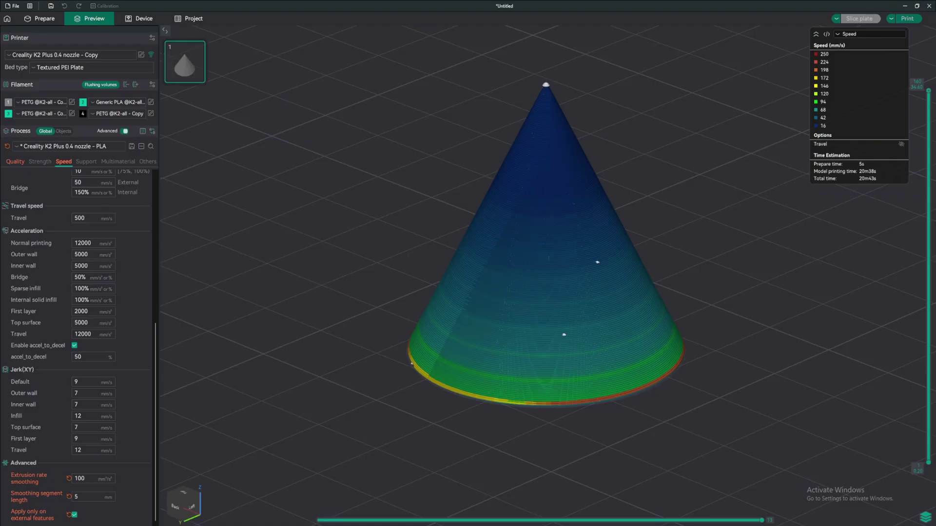
drag(799, 133, 779, 133)
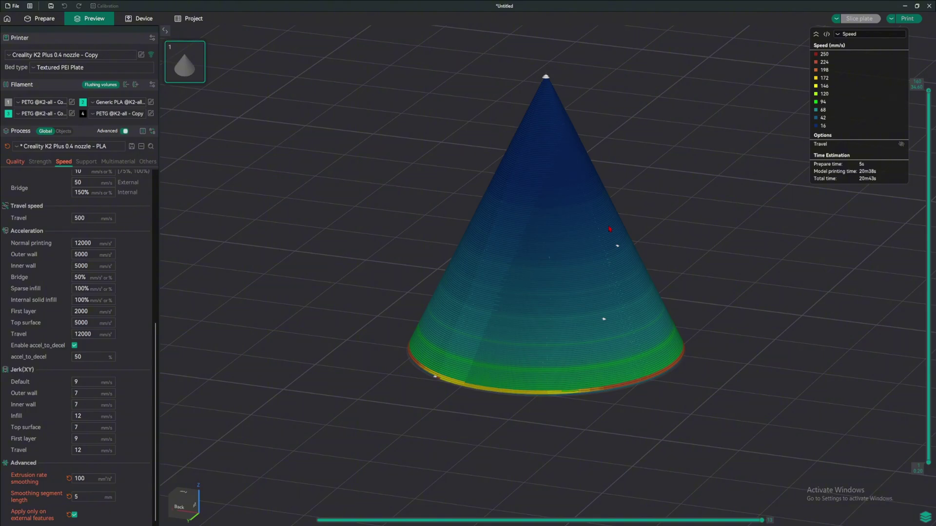
drag(609, 229, 577, 154)
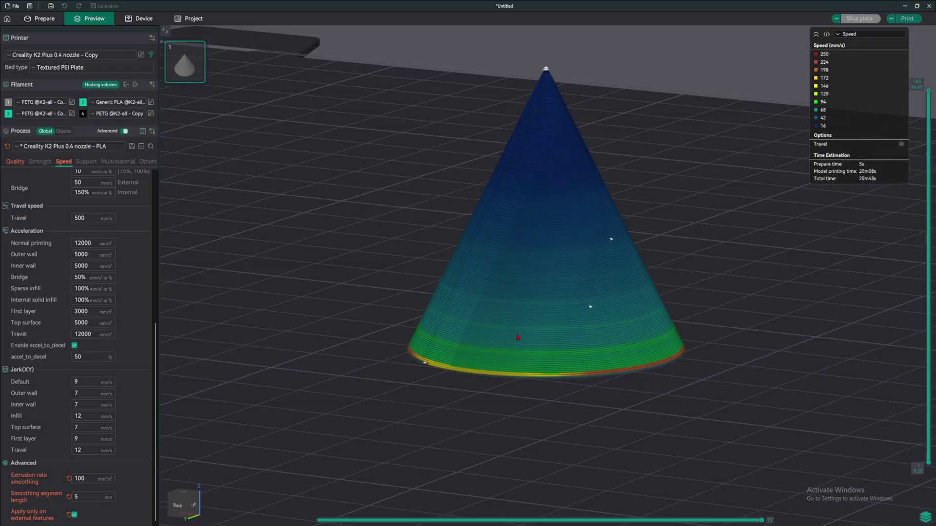
drag(584, 334, 475, 312)
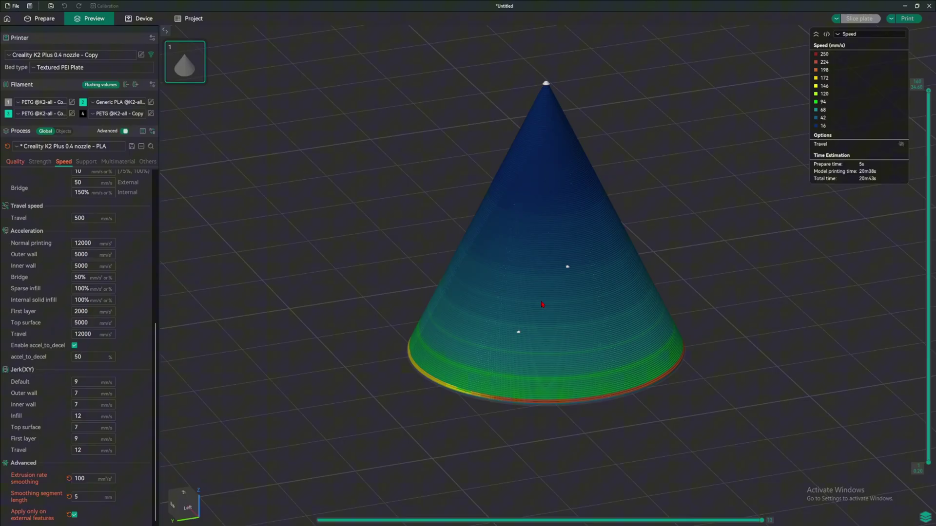
drag(543, 304, 424, 259)
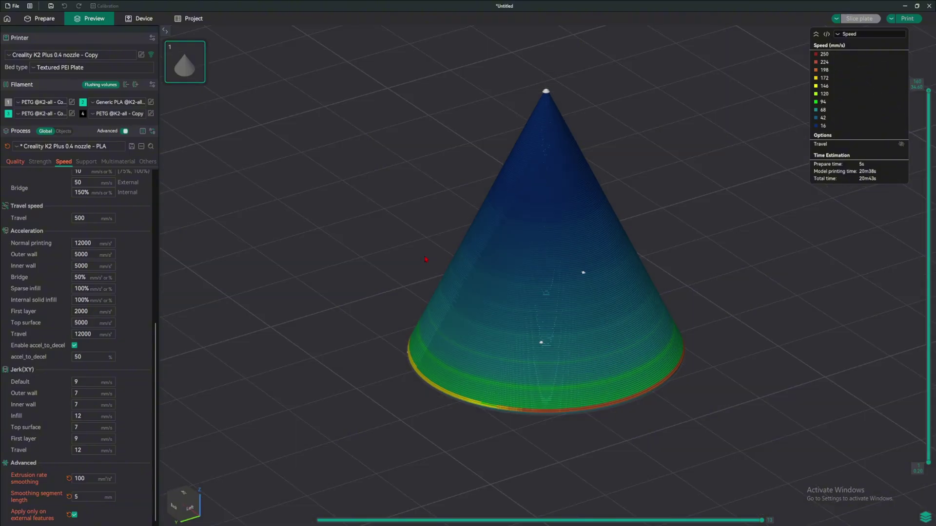
Enter 20% as the Scarf joint speed in the Quality tab's Seam section.
click(18, 163)
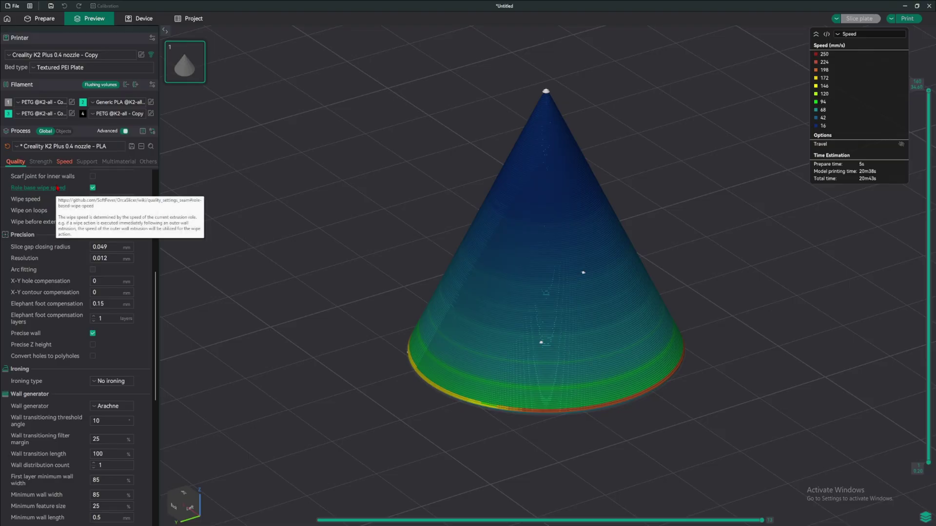
scroll(113, 263, up, 6)
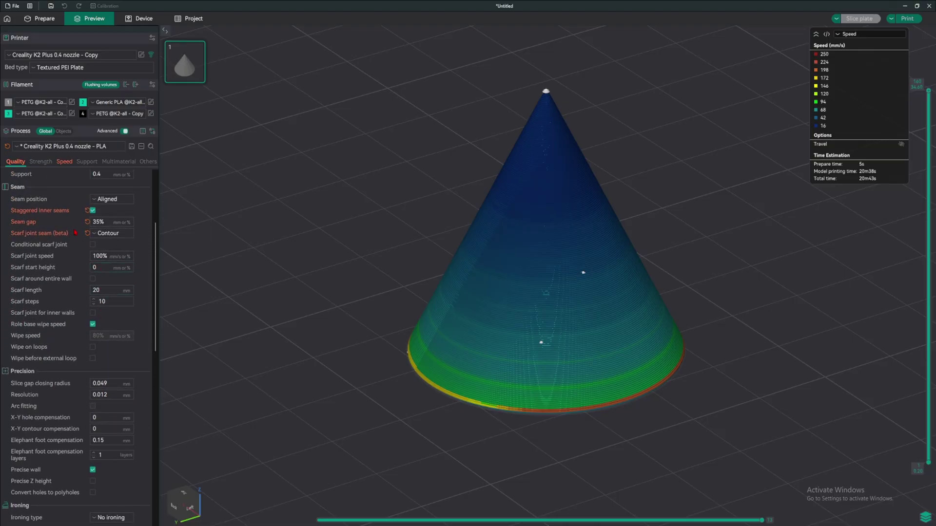
mouse_move(23, 261)
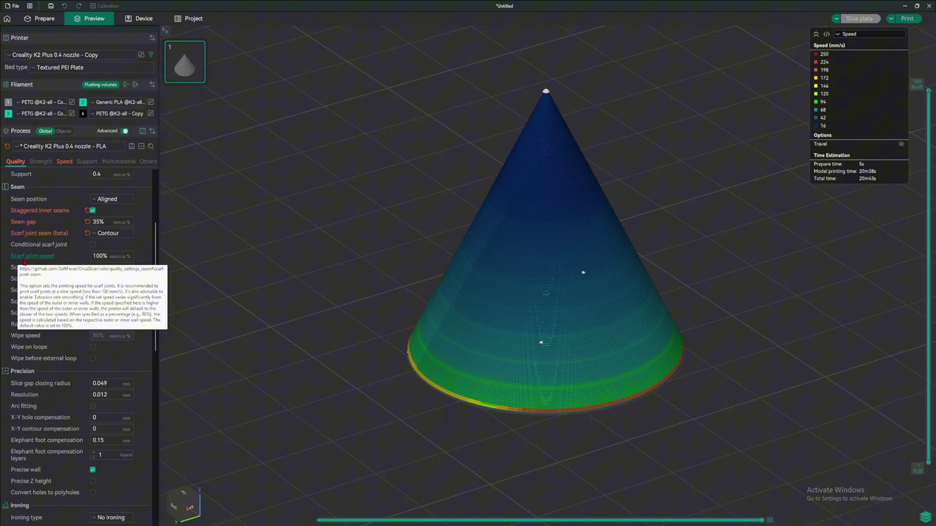
click(99, 256)
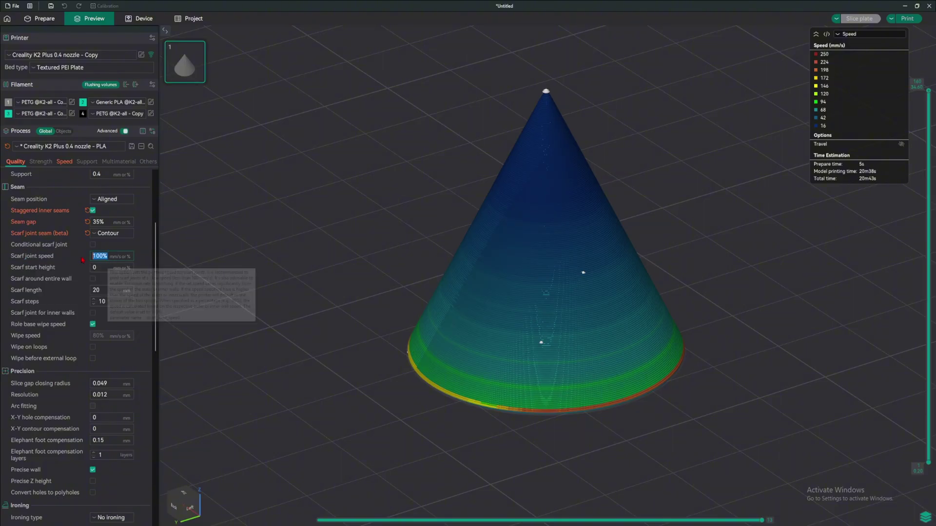
text(20)
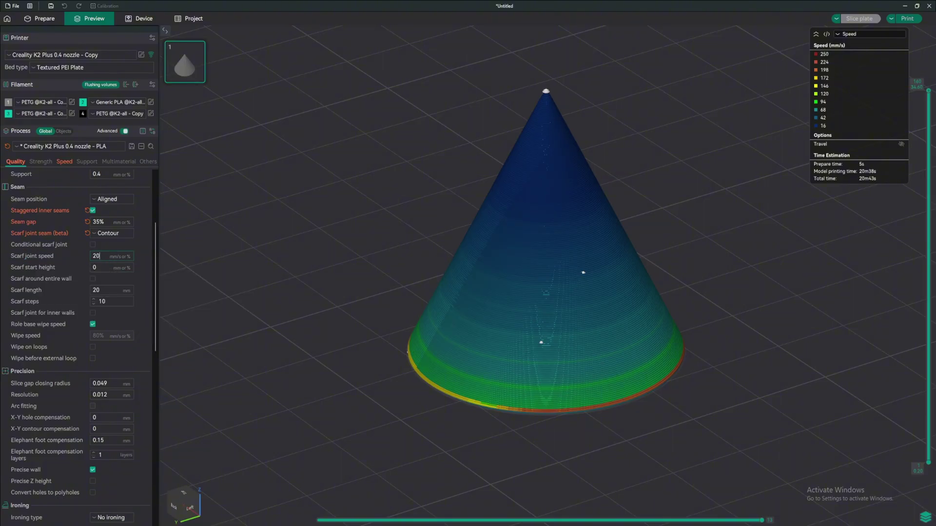
text(%)
key(Return)
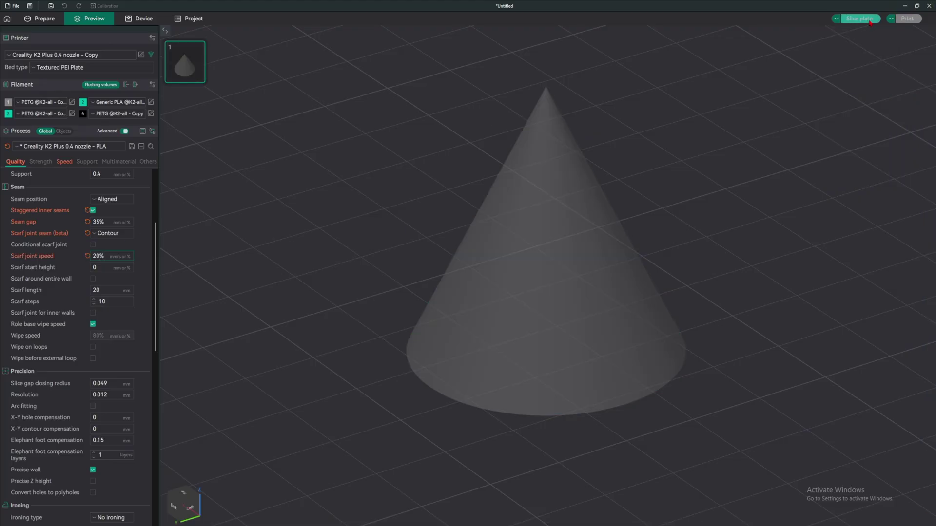
Orbit around the re-sliced cone to inspect the slower dark scarf seam stripes.
drag(696, 200, 577, 375)
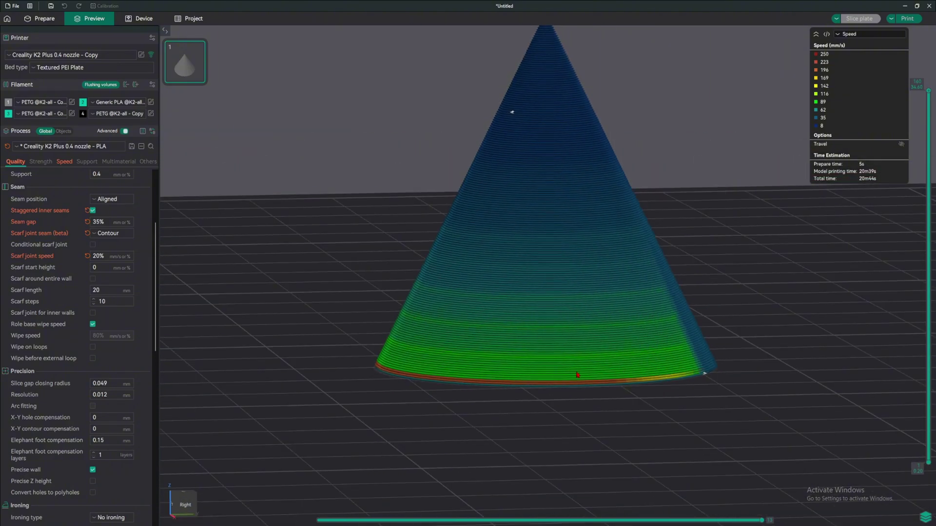
drag(533, 58, 689, 118)
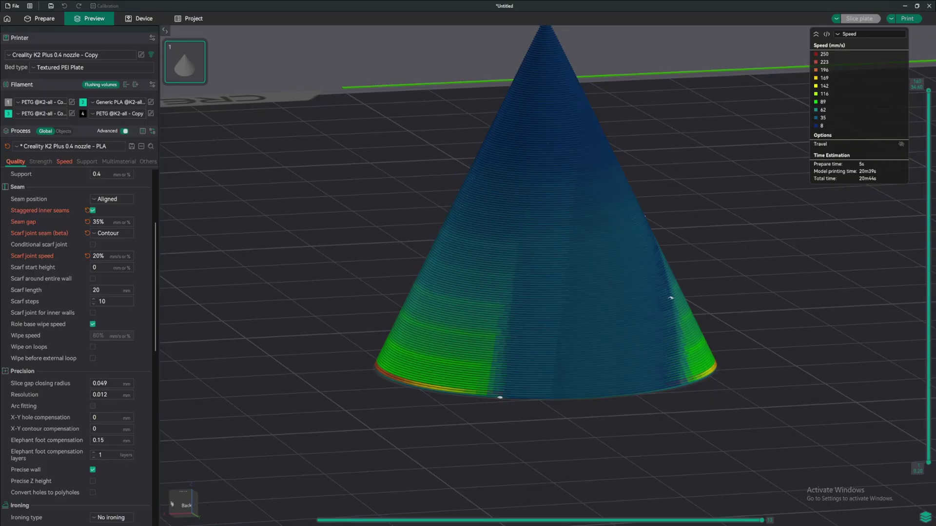
drag(502, 312, 506, 368)
drag(563, 368, 529, 372)
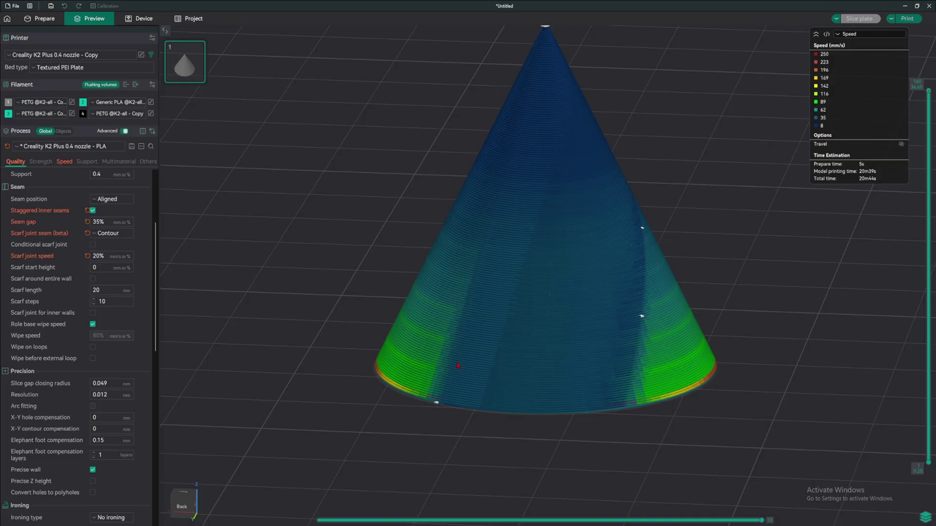
drag(604, 346, 548, 248)
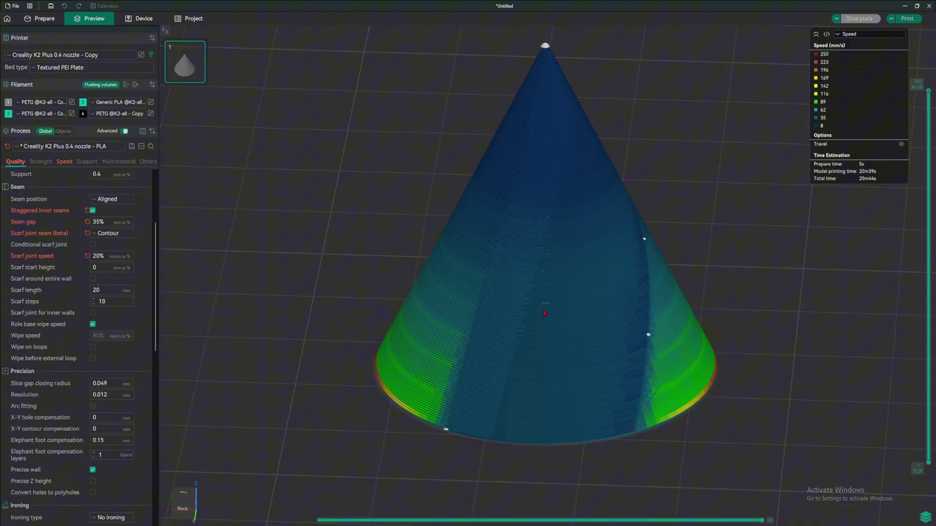
scroll(547, 234, down, 3)
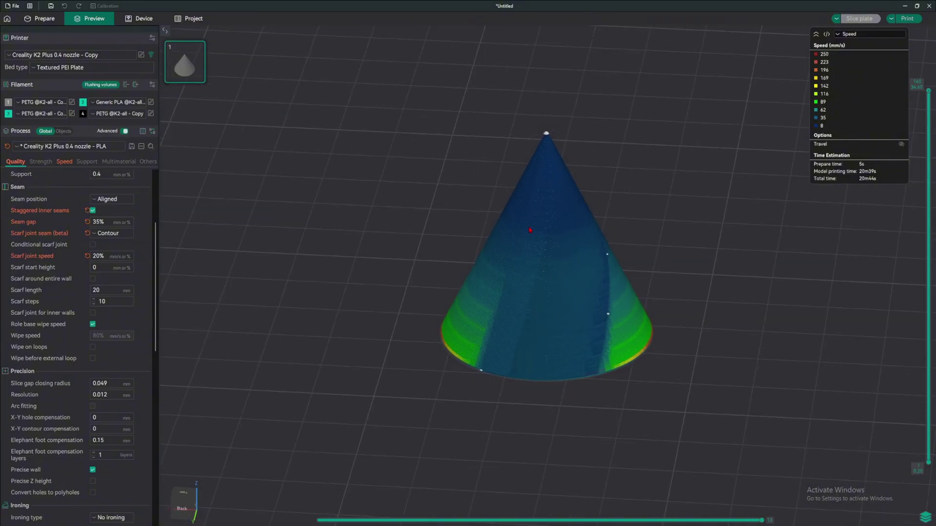